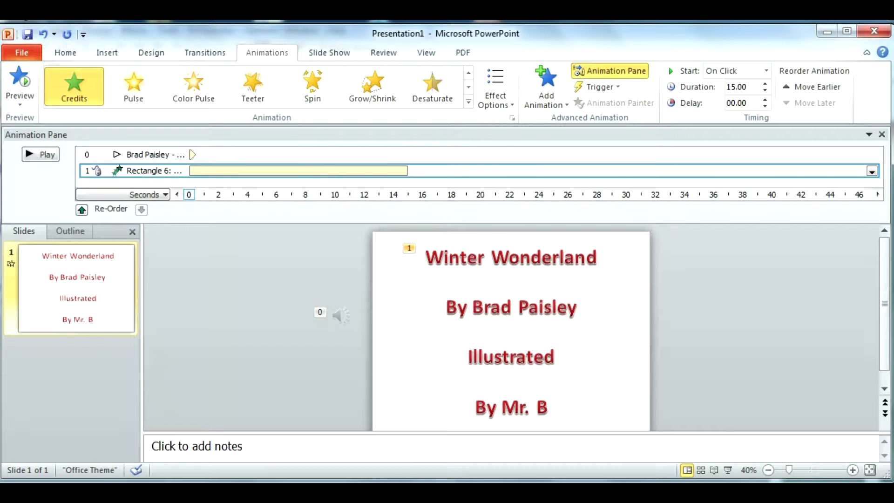
Set the text's Credits animation to start with previous and preview the animation sequence
left_click(871, 171)
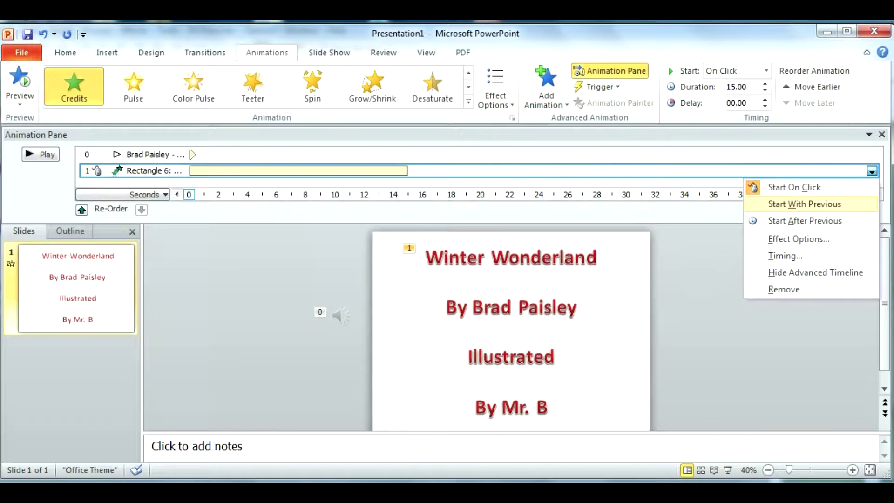
left_click(804, 204)
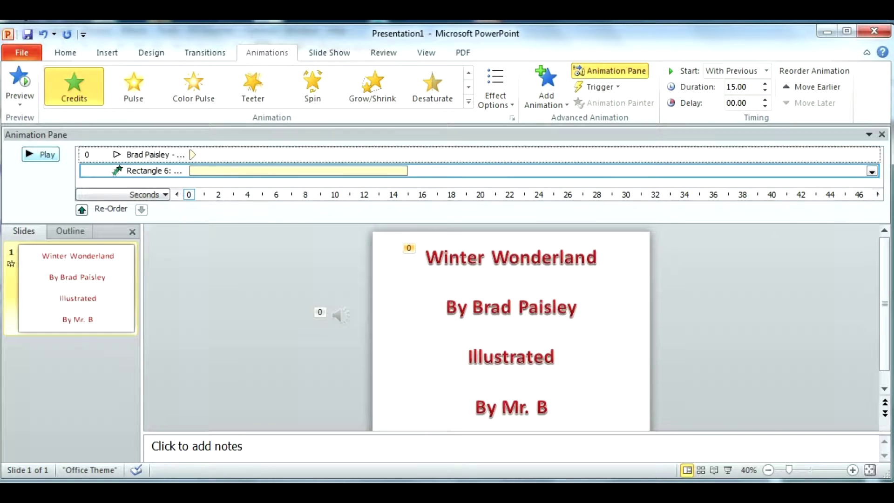
left_click(40, 154)
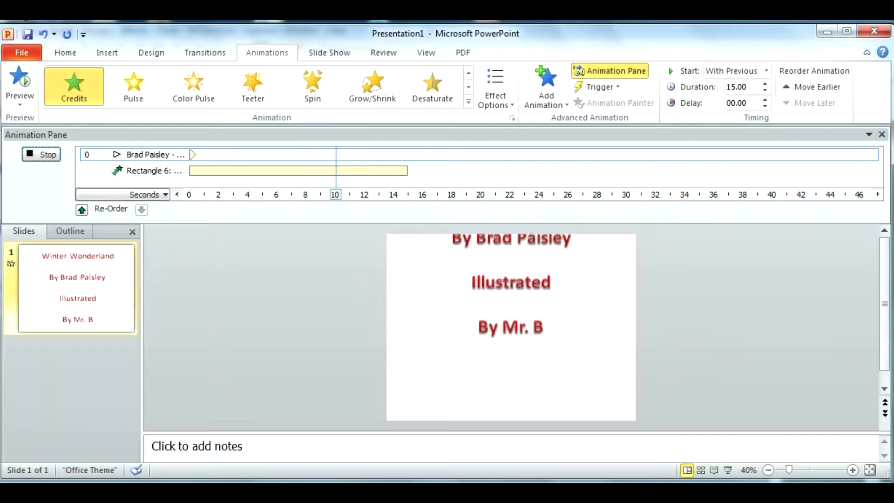
left_click(41, 154)
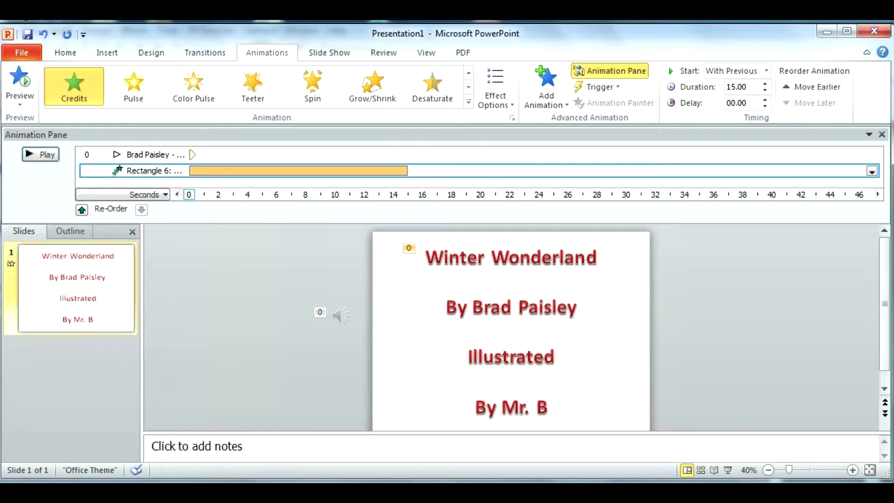
Shorten the Credits animation's duration to 10.2 seconds and preview the sequence with the song
left_click_drag(407, 170, 337, 170)
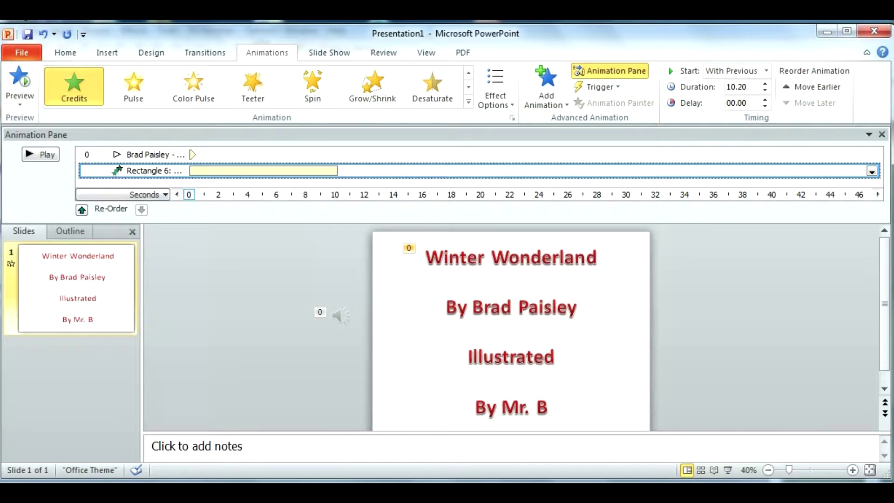
left_click(40, 155)
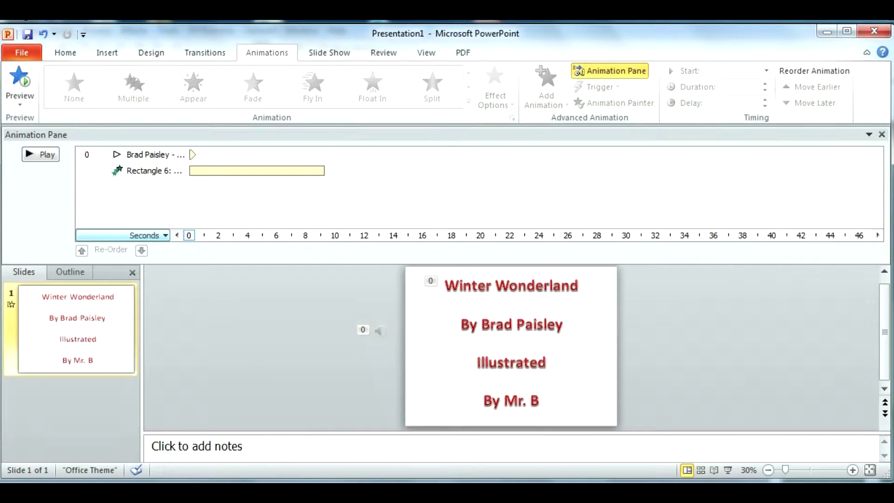
Switch to Chrome and search Google Images for "SLeigh Bells Ring" instead of Winter wonderland
mouse_move(214, 493)
left_click(214, 454)
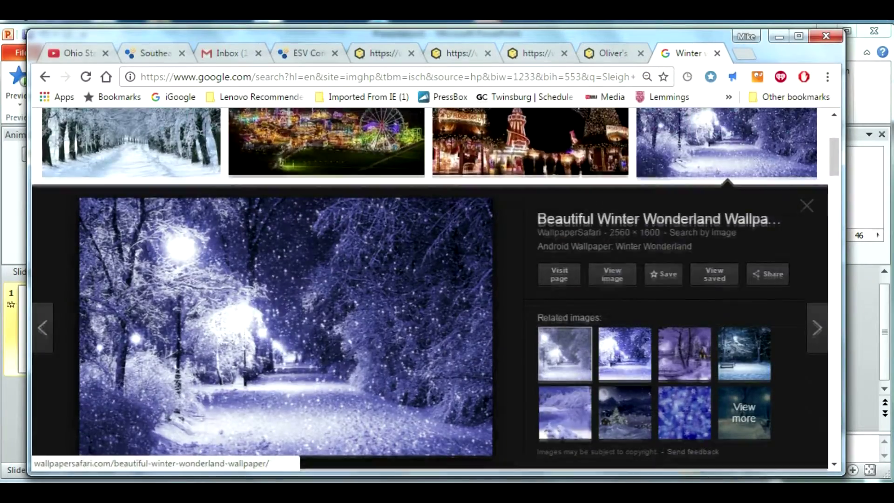
scroll(214, 396, "up", 3)
left_click_drag(219, 126, 84, 127)
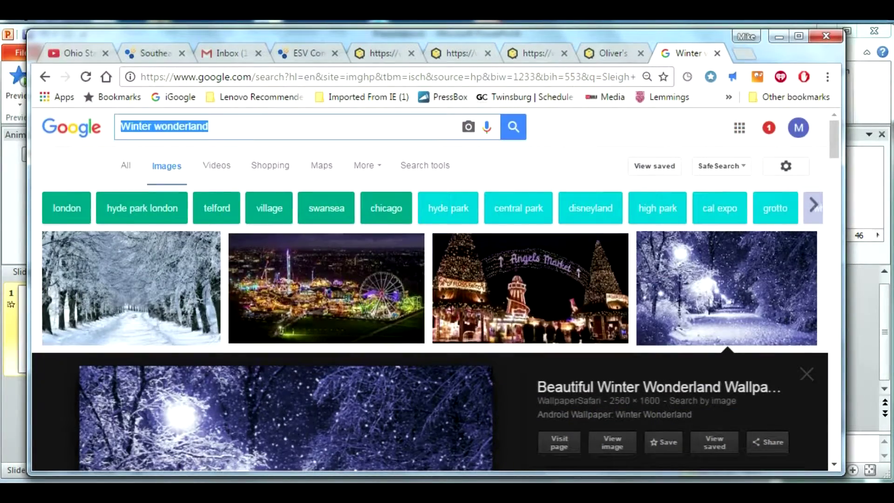
type("SLeigh ")
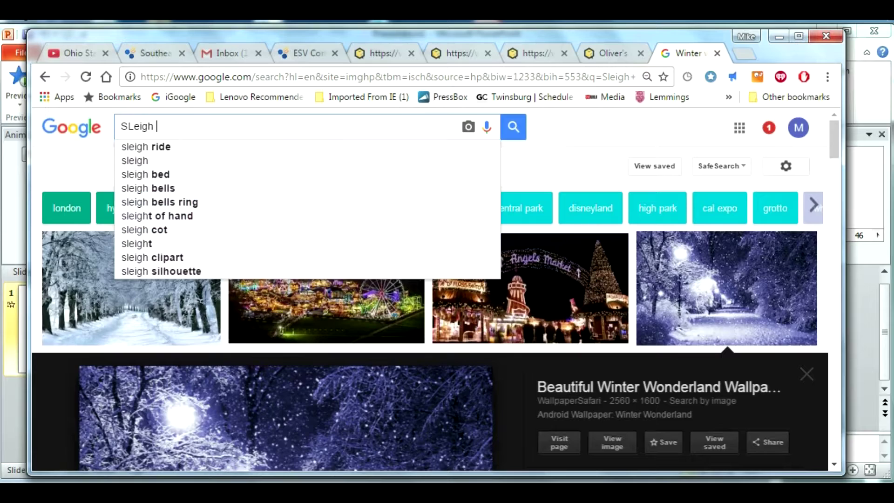
type("Bells Ring")
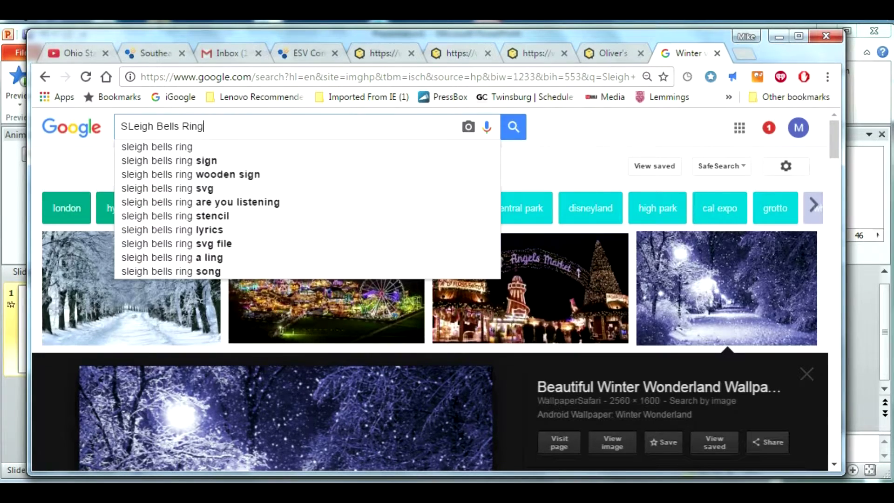
key("Return")
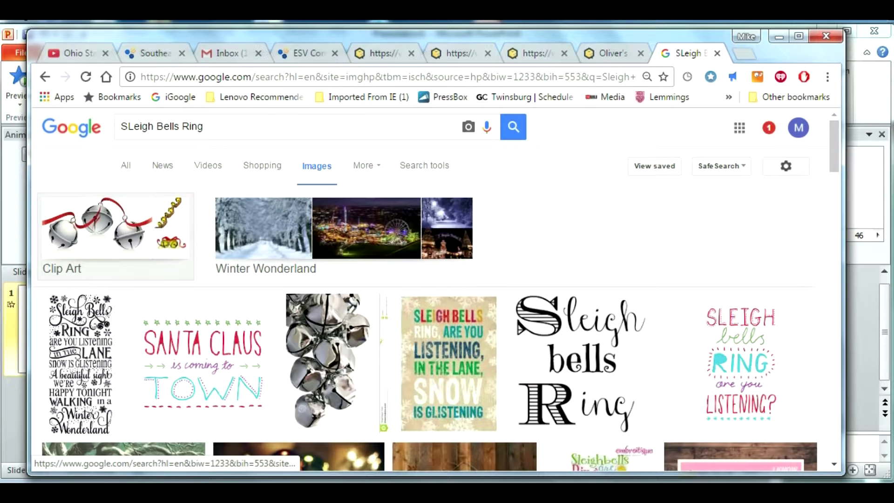
Narrow the image results to Clip Art and copy the picture of three silver sleigh bells on a red ribbon
left_click(116, 236)
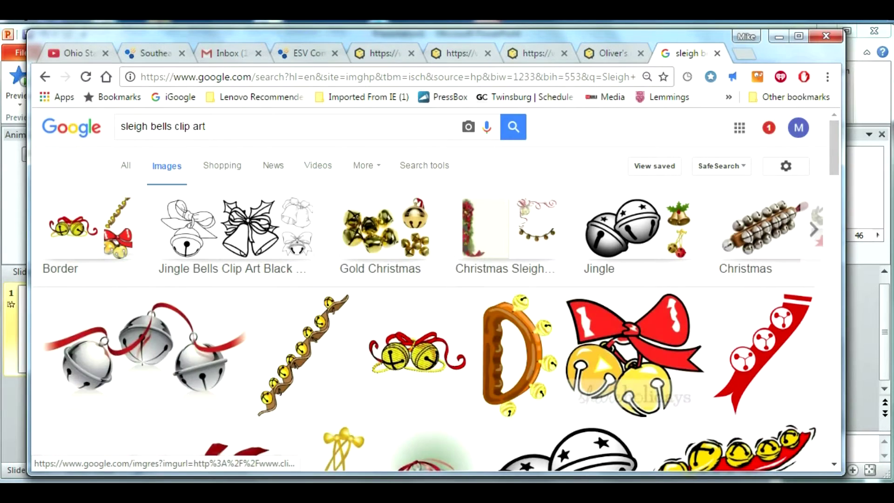
left_click(145, 353)
right_click(271, 328)
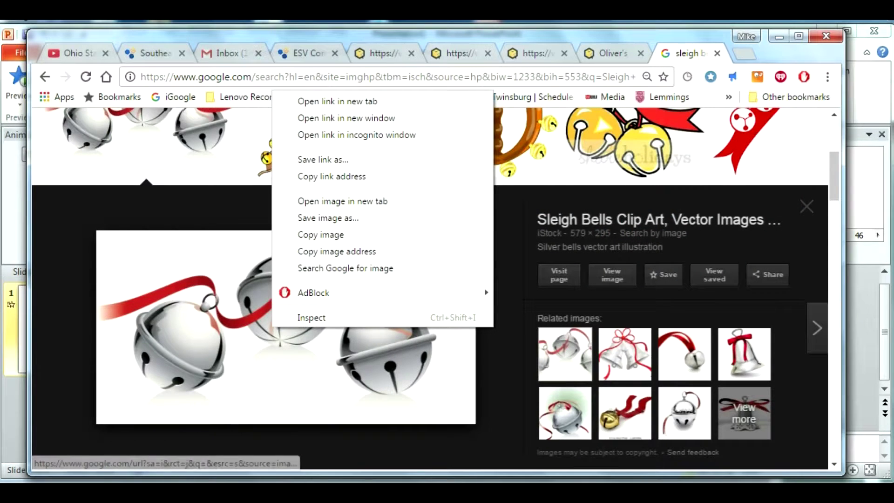
left_click(320, 235)
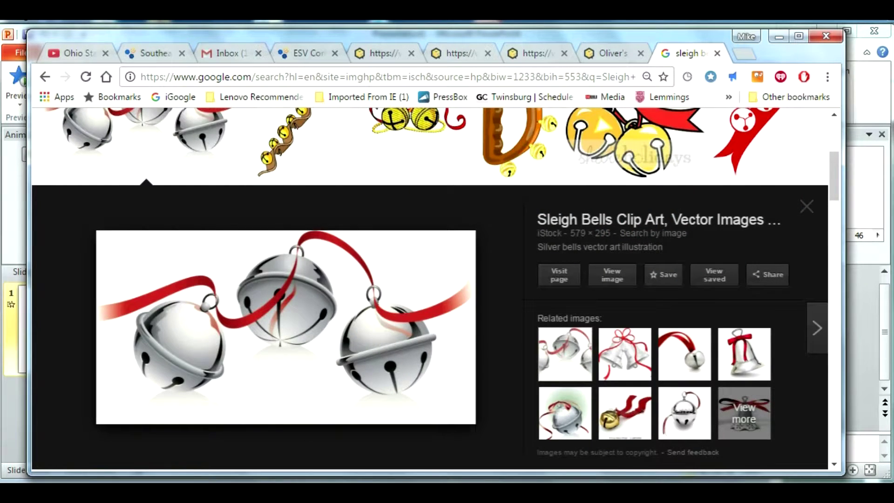
Switch to PowerPoint and paste the copied sleigh bells onto slide 1 as a picture
mouse_move(349, 494)
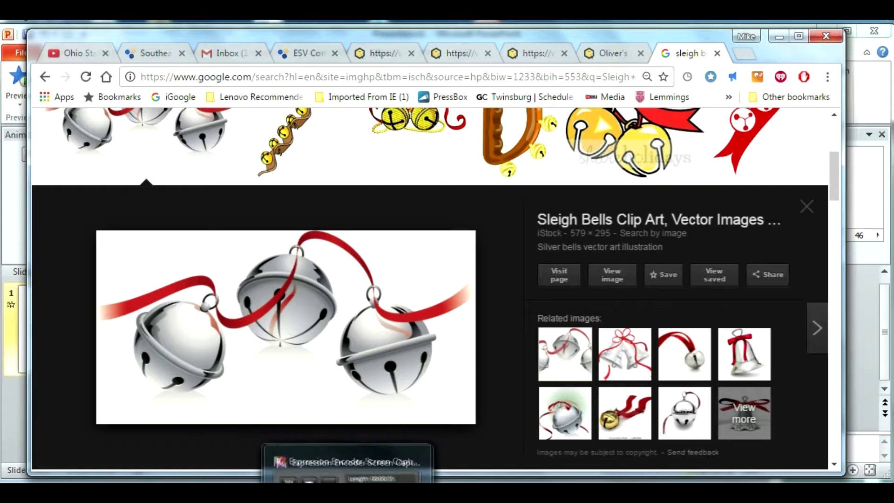
left_click(293, 494)
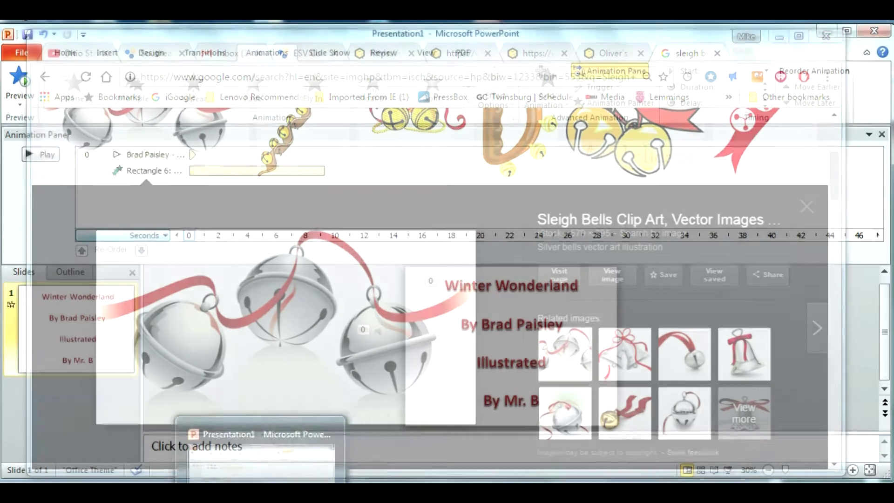
left_click(442, 368)
right_click(442, 368)
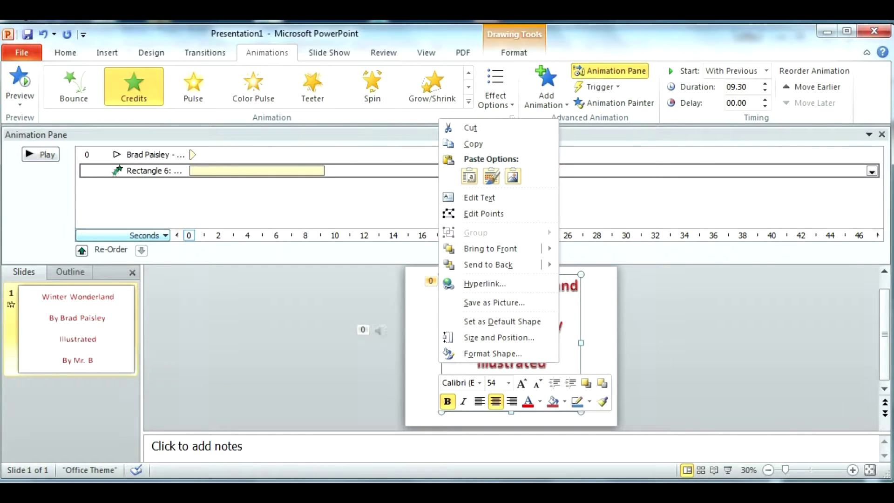
left_click(513, 176)
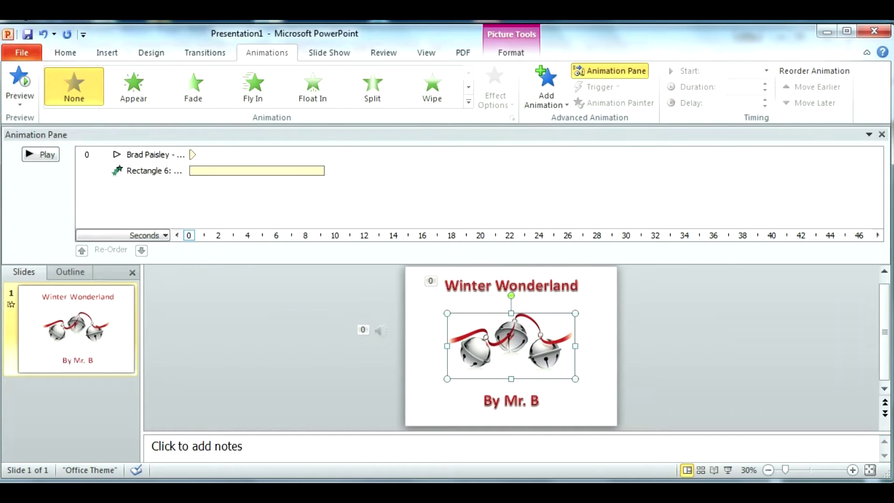
Enlarge the sleigh bells picture and position it over the two middle text lines of the slide
mouse_move(512, 346)
left_mouse_down()
mouse_move(508, 321)
mouse_move(506, 330)
left_mouse_up()
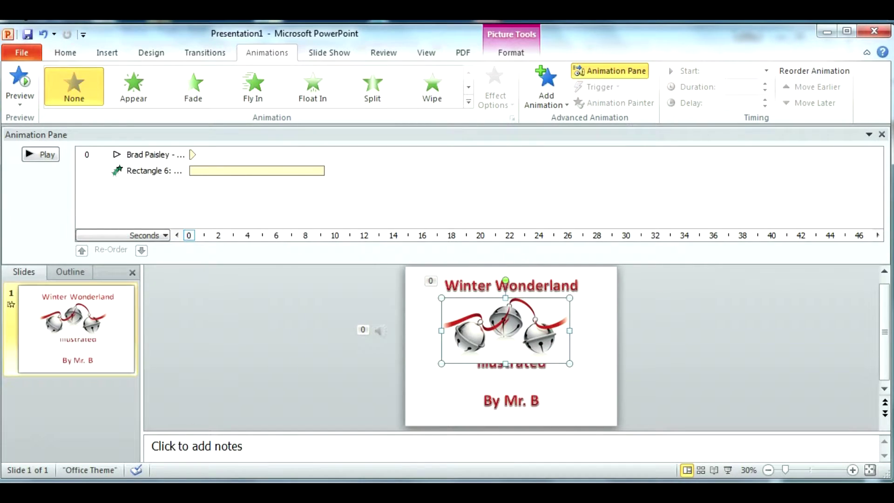
left_click_drag(441, 298, 428, 291)
left_click_drag(570, 364, 601, 380)
left_click_drag(527, 337, 516, 348)
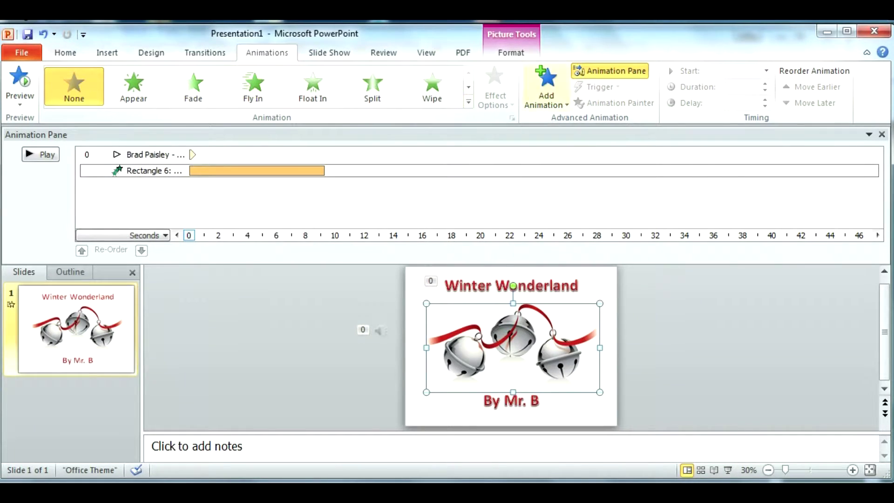
Add a Fade entrance to the sleigh bells picture, starting with previous after a 9.3-second delay
left_click(546, 88)
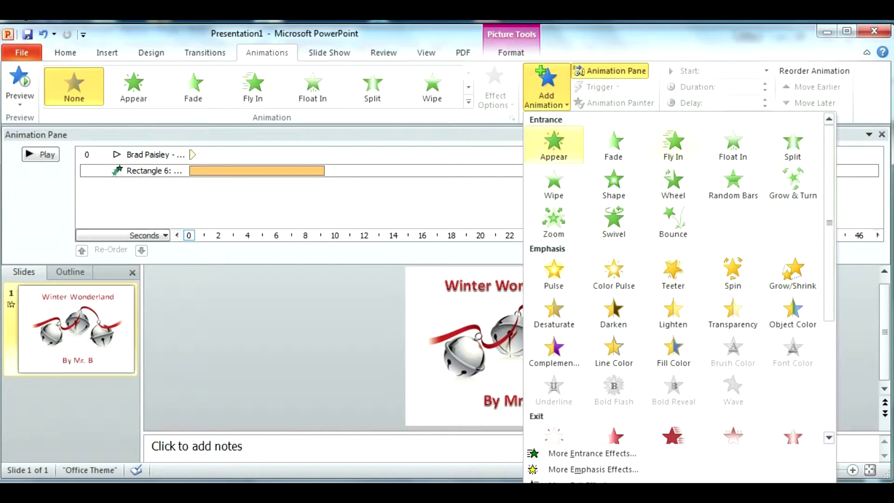
left_click(614, 145)
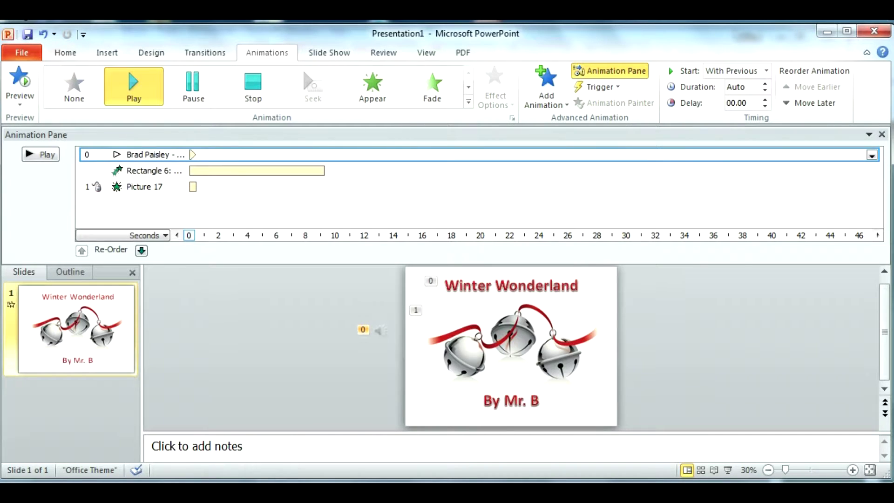
left_click(468, 187)
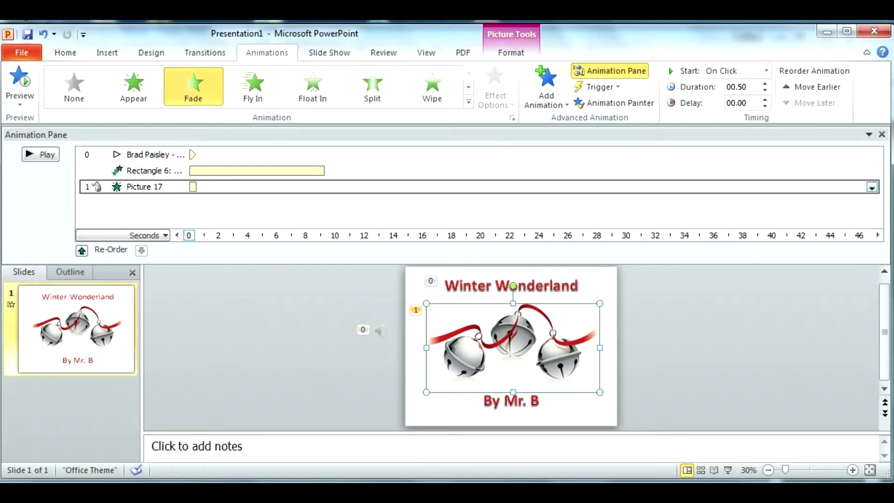
left_click(872, 188)
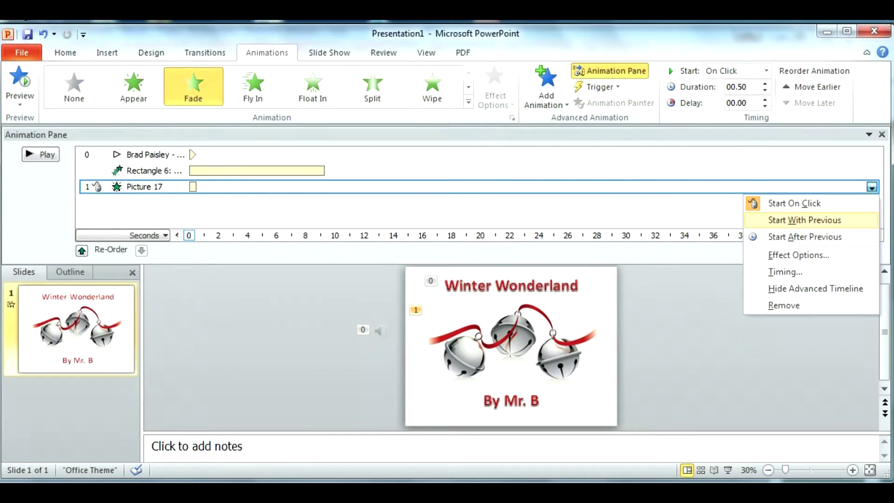
left_click(805, 220)
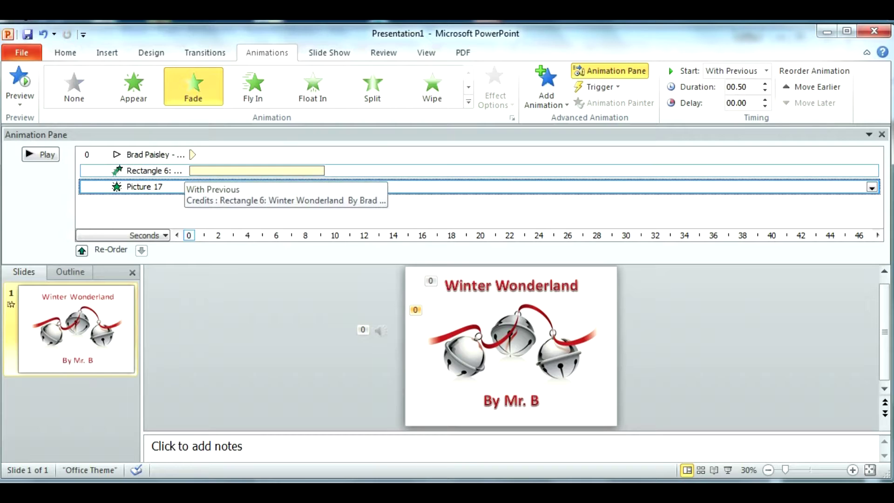
left_click_drag(193, 186, 329, 187)
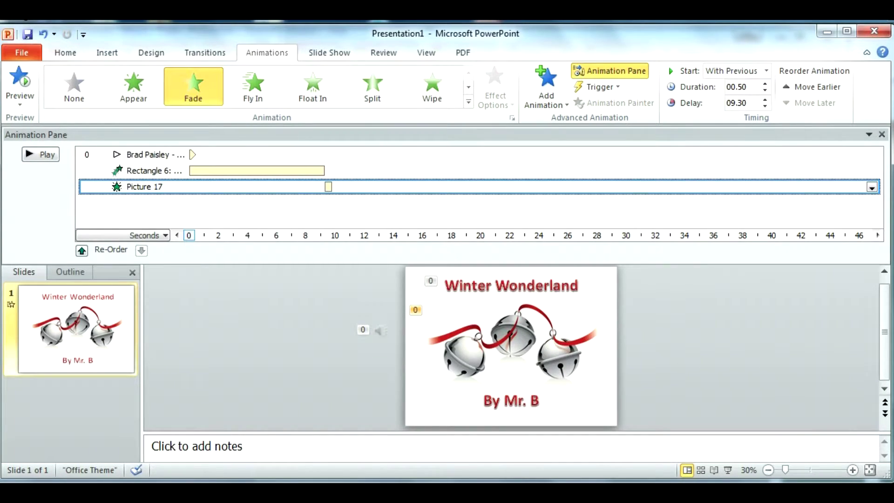
left_click(328, 186)
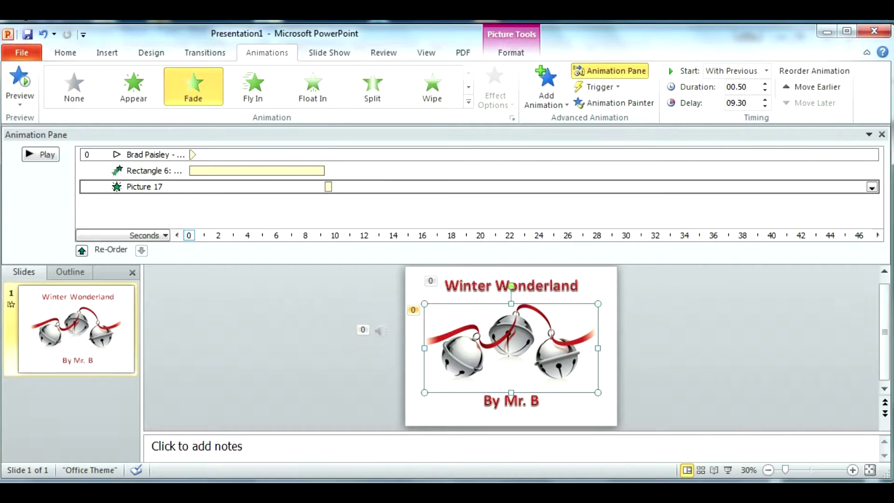
Add a Fade exit to the sleigh bells picture, starting with previous after an 11.3-second delay, and preview the sequence
left_click(547, 89)
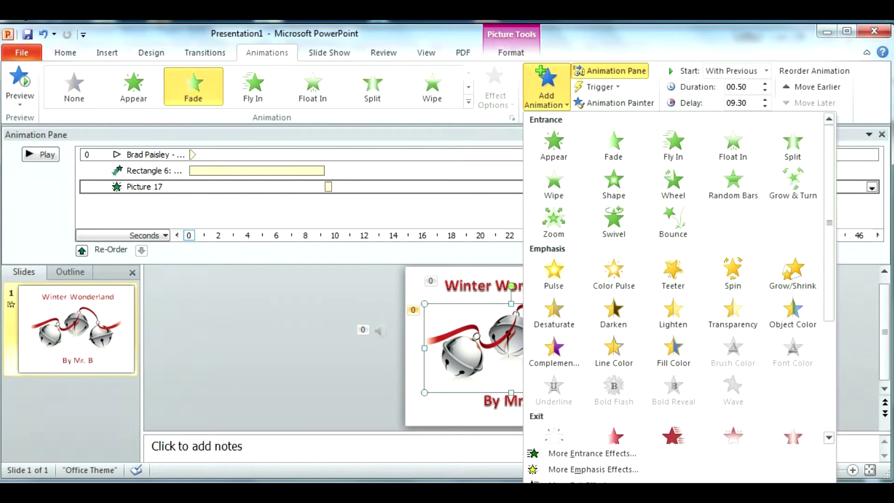
scroll(680, 280, "down", 3)
scroll(680, 279, "down", 2)
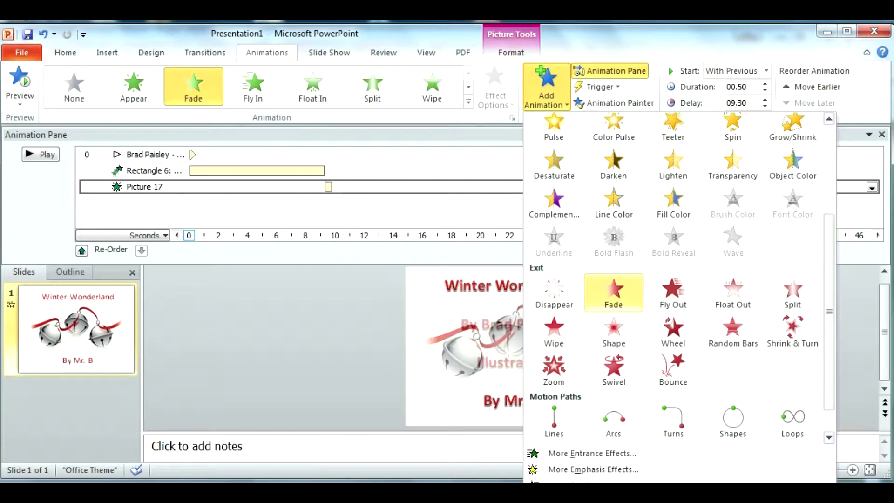
left_click(613, 293)
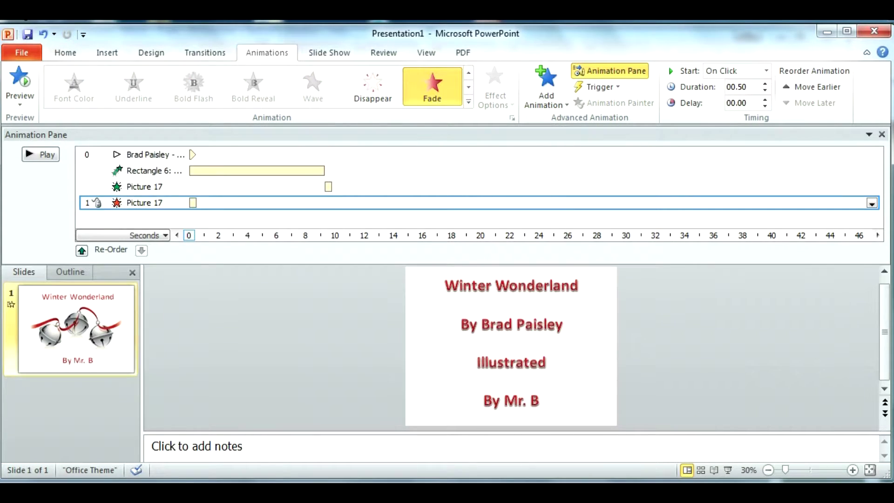
left_click(872, 203)
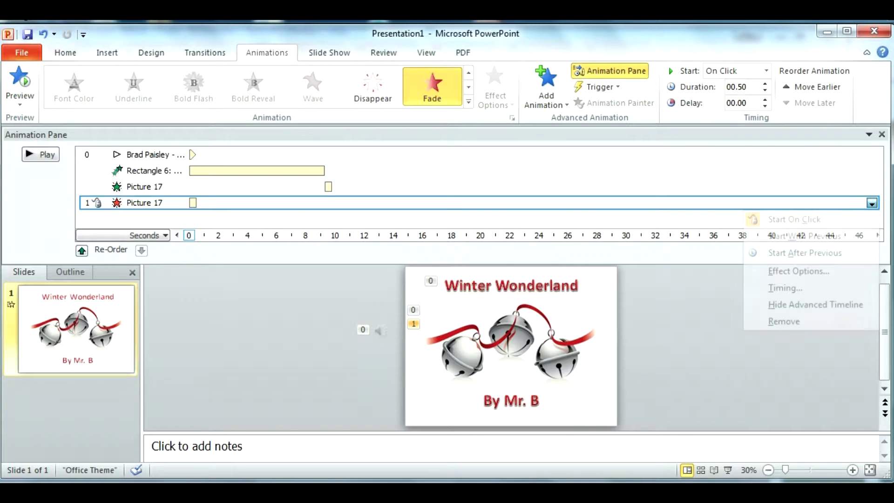
left_click(801, 233)
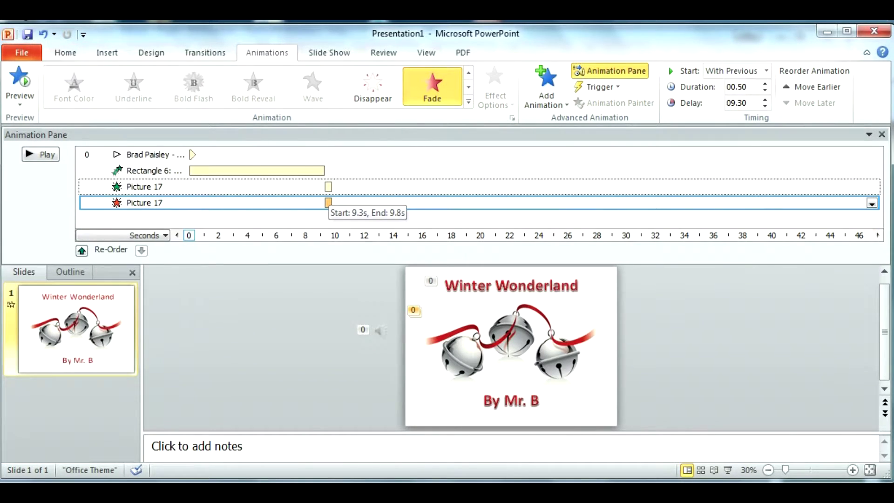
left_click_drag(328, 202, 358, 202)
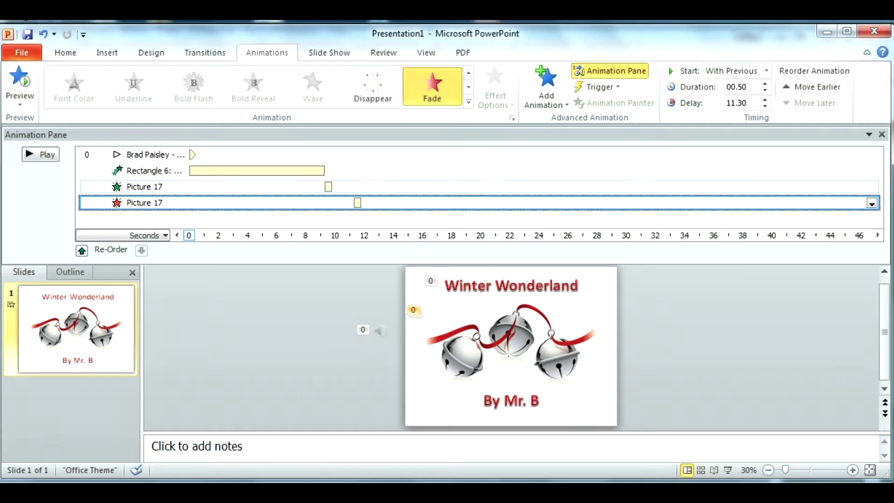
left_click(41, 154)
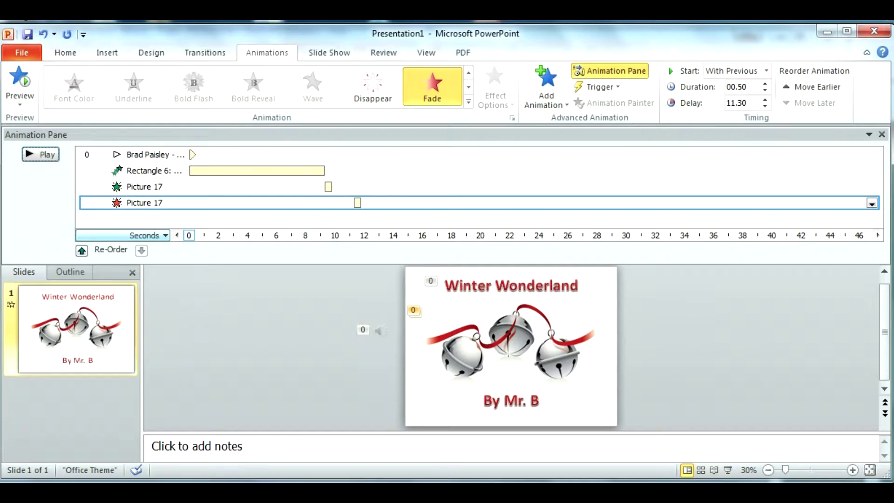
Switch to the browser and search Google Images for "Are you Listening"
scroll(286, 326, "up", 4)
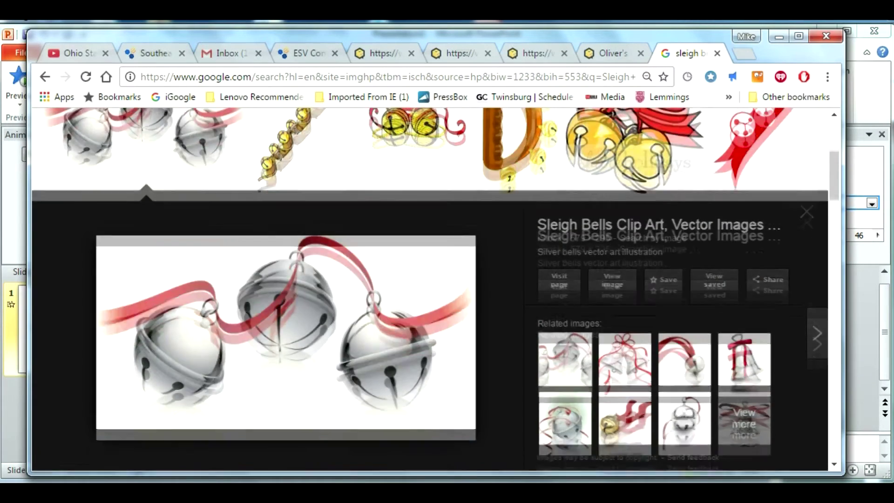
left_click_drag(207, 127, 79, 128)
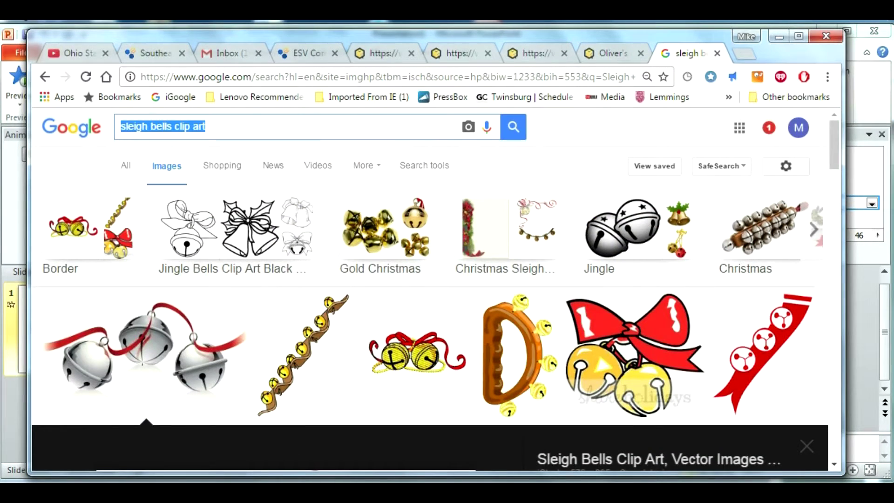
type("Are you ")
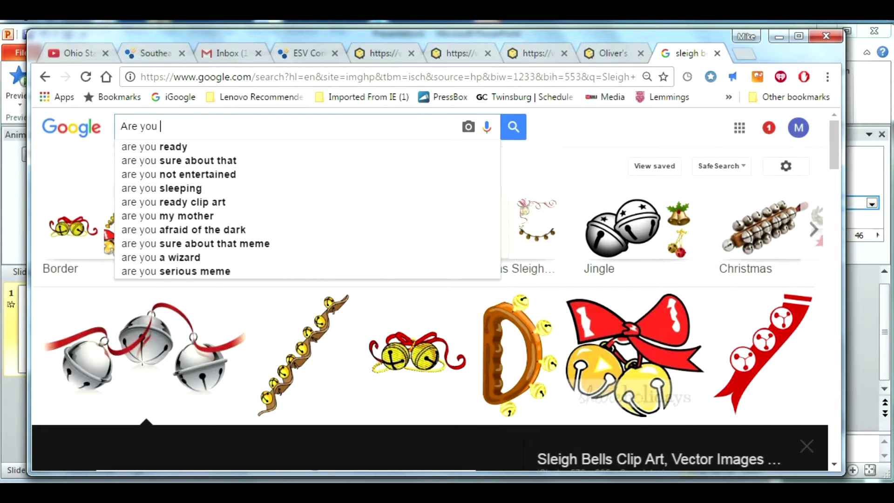
type("Listen")
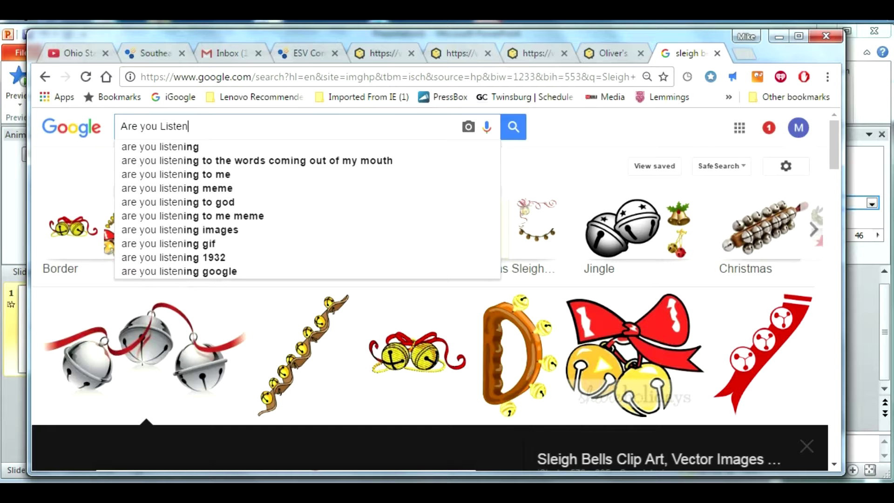
type("ing")
key("Return")
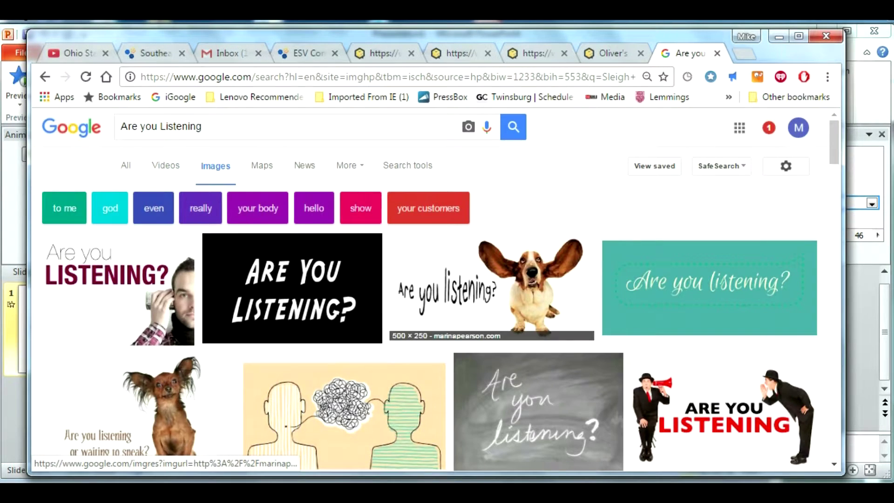
Open the "Are you listening?" result with the long-eared basset hound and copy the image
left_click(491, 287)
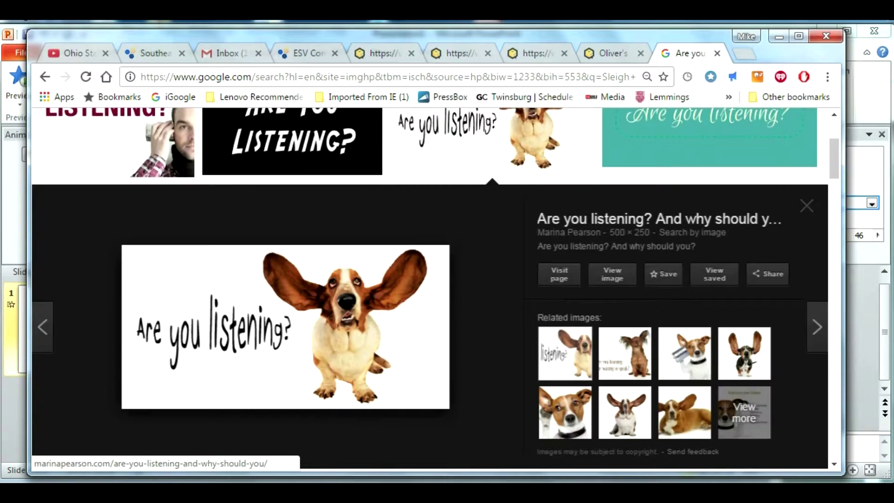
right_click(276, 322)
left_click(336, 228)
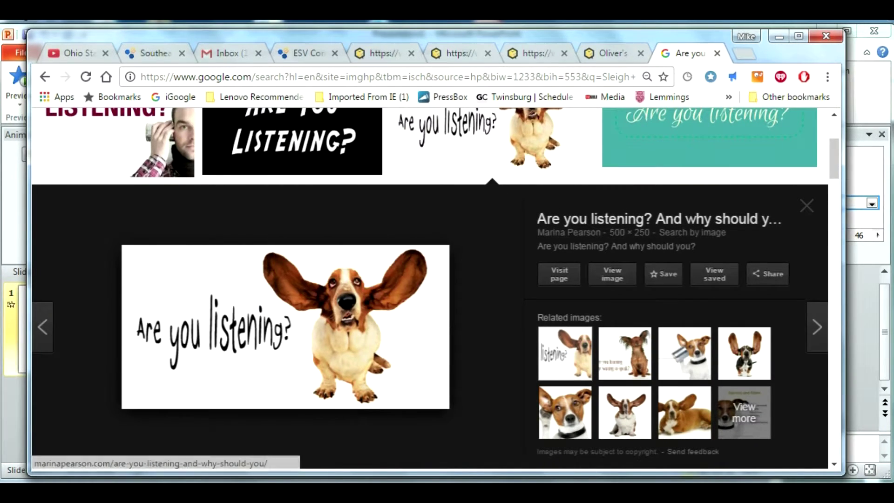
Switch to PowerPoint and paste the copied basset hound image onto slide 1 as a picture
key("alt+Tab")
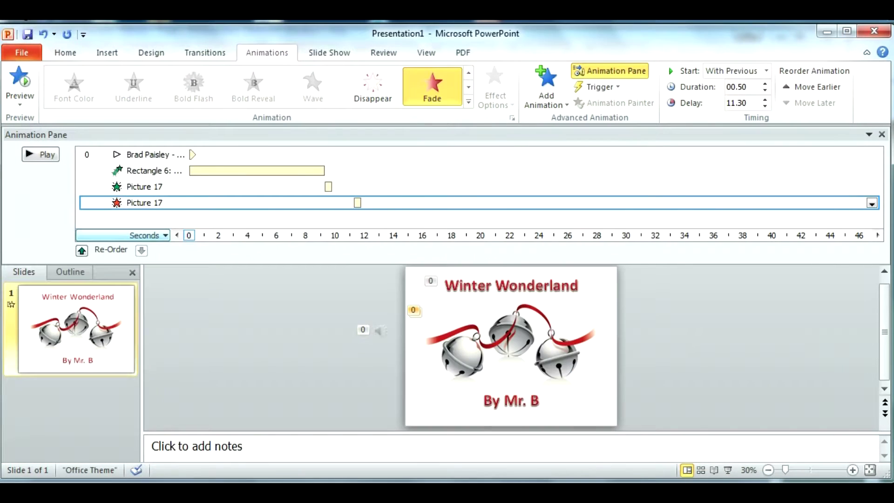
right_click(451, 312)
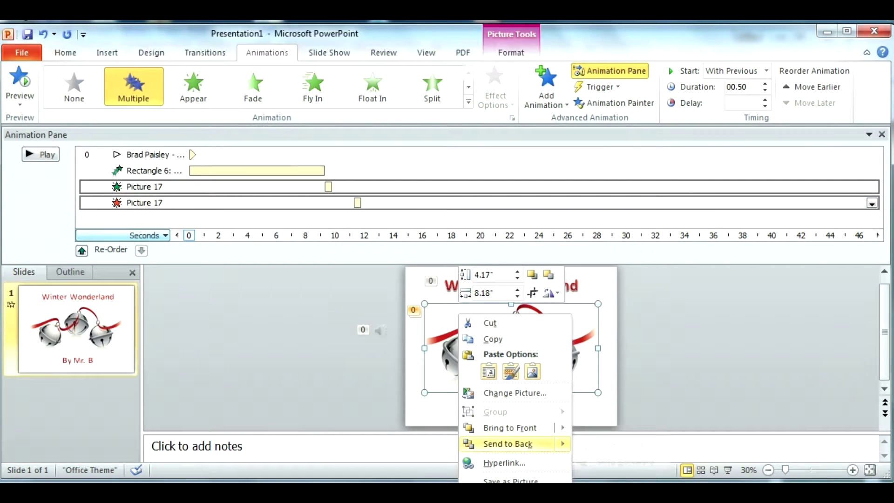
right_click(586, 395)
left_click(661, 279)
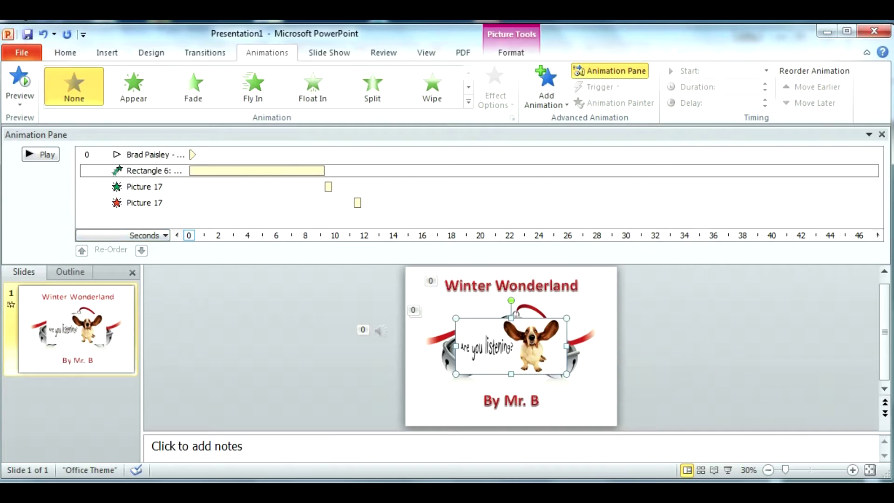
Enlarge the basset hound picture to about 9.67 by 4.83 inches so it covers the sleigh bells
left_click_drag(456, 318, 427, 303)
left_click_drag(567, 374, 614, 398)
left_click_drag(426, 303, 409, 294)
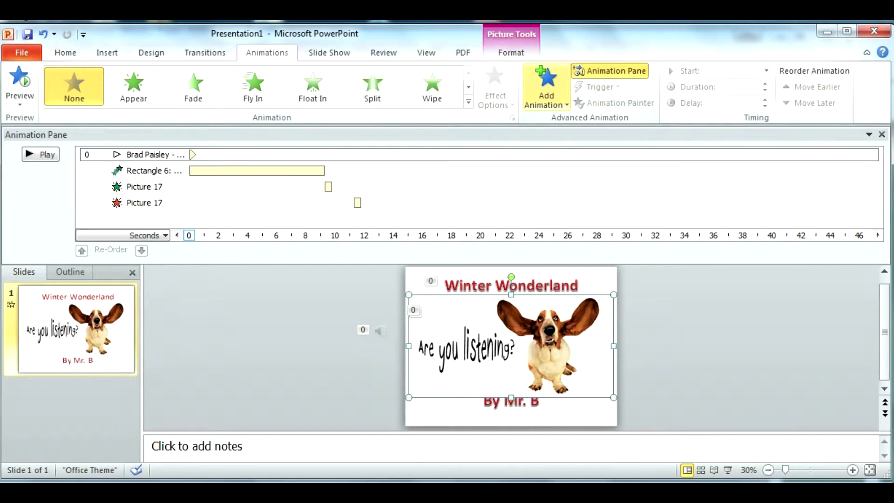
Add a Fade entrance to the basset hound picture, starting with previous after an 11.3-second delay
left_click(546, 96)
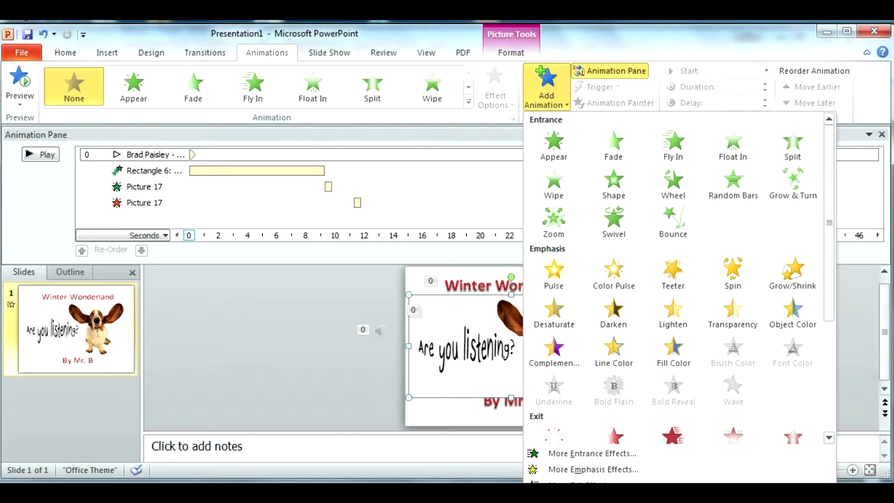
left_click(614, 145)
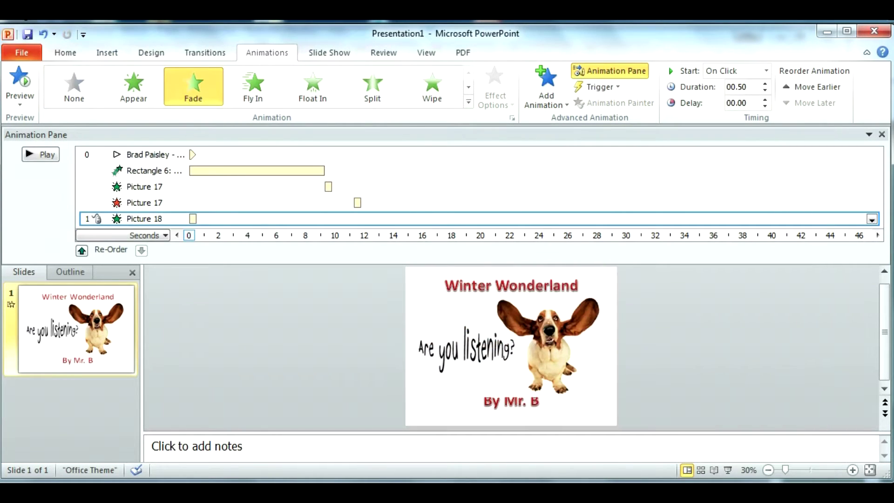
left_click(872, 219)
left_click(805, 252)
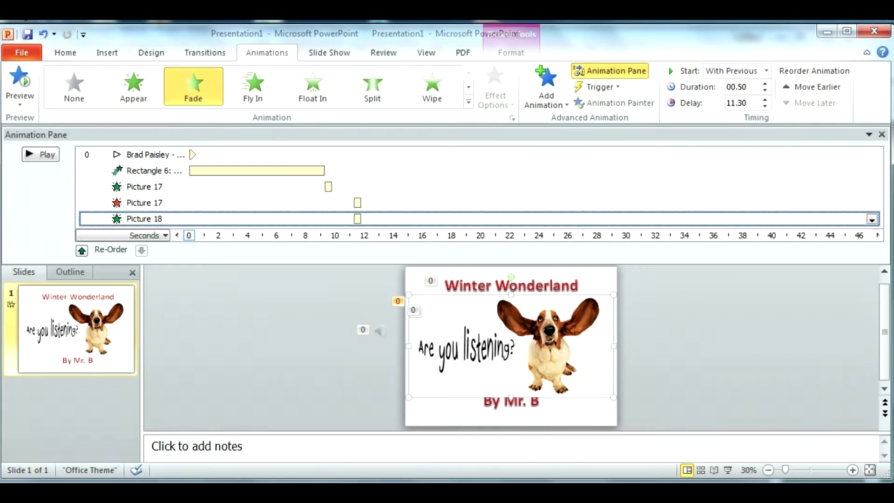
Add a Fade exit to the basset hound picture, starting with previous after a 12.8-second delay, and preview the sequence
left_click(547, 93)
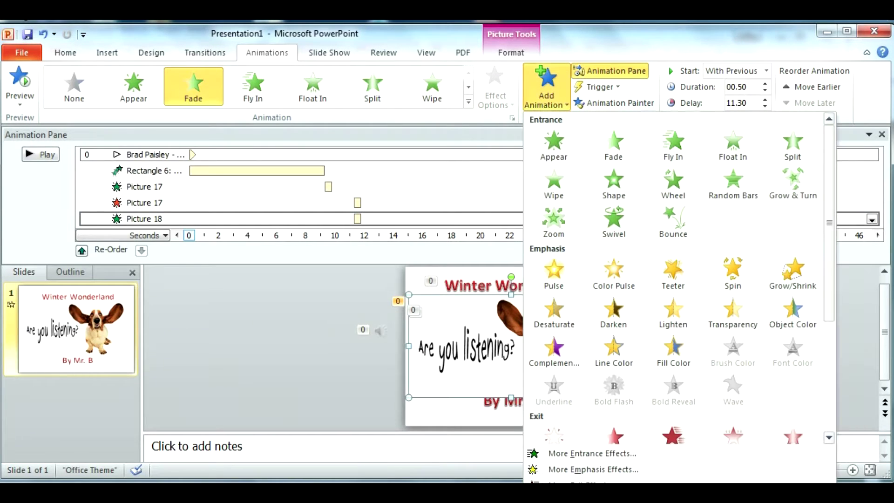
scroll(614, 279, "down", 3)
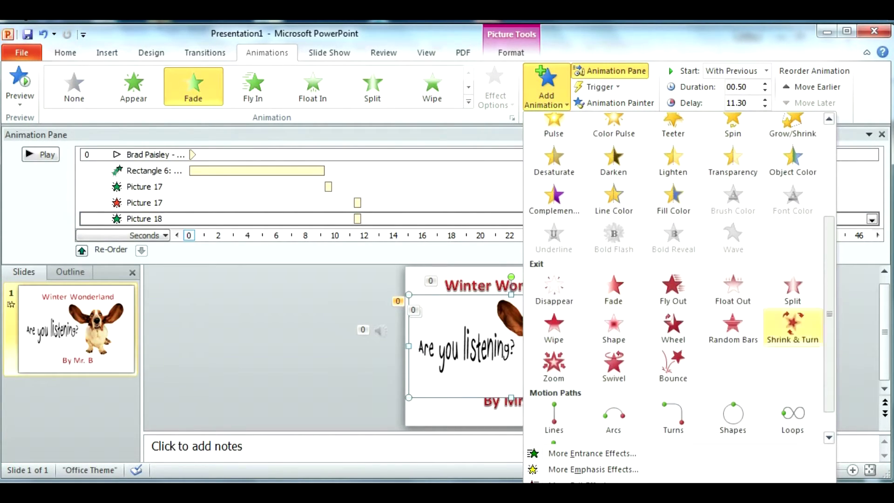
left_click(614, 289)
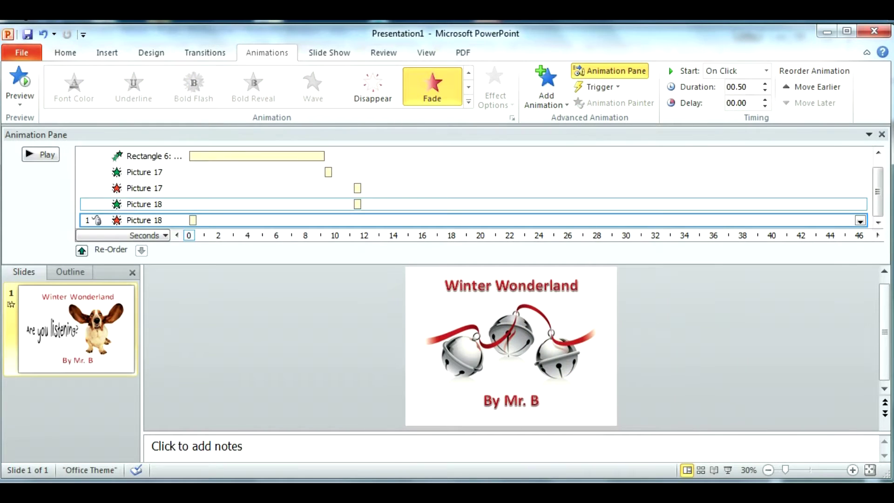
left_click(860, 221)
left_click(791, 253)
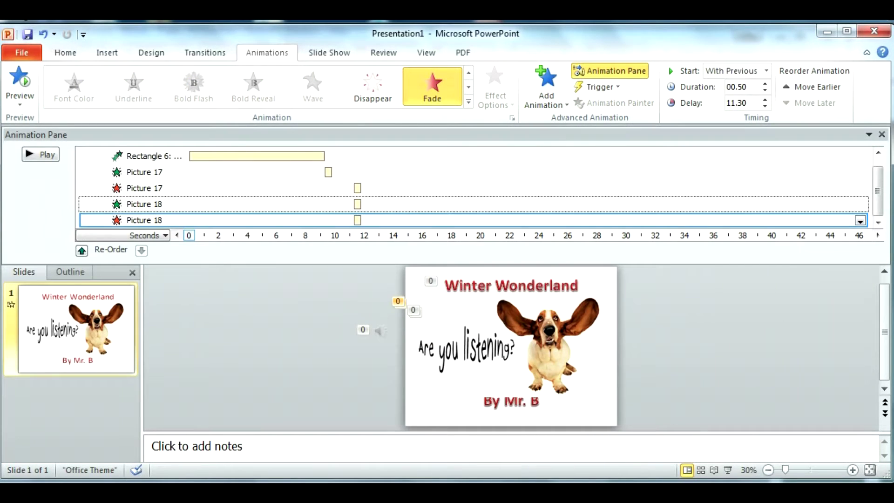
left_click_drag(358, 219, 380, 220)
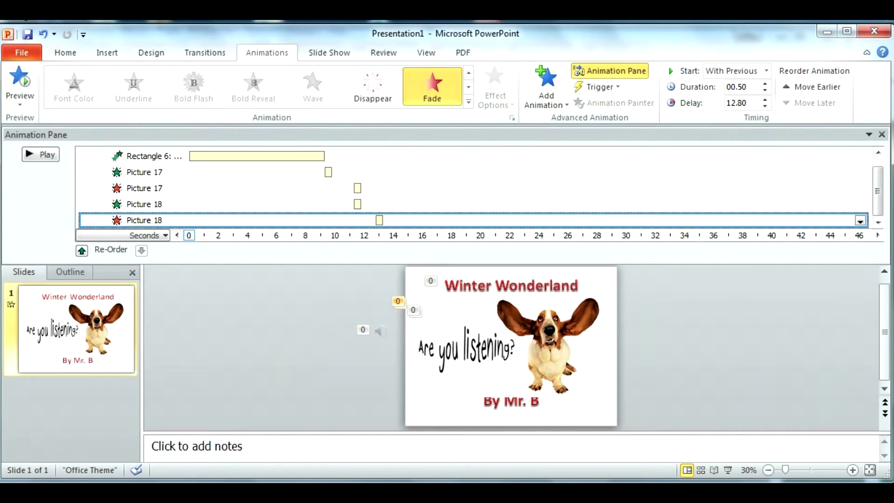
left_click(41, 154)
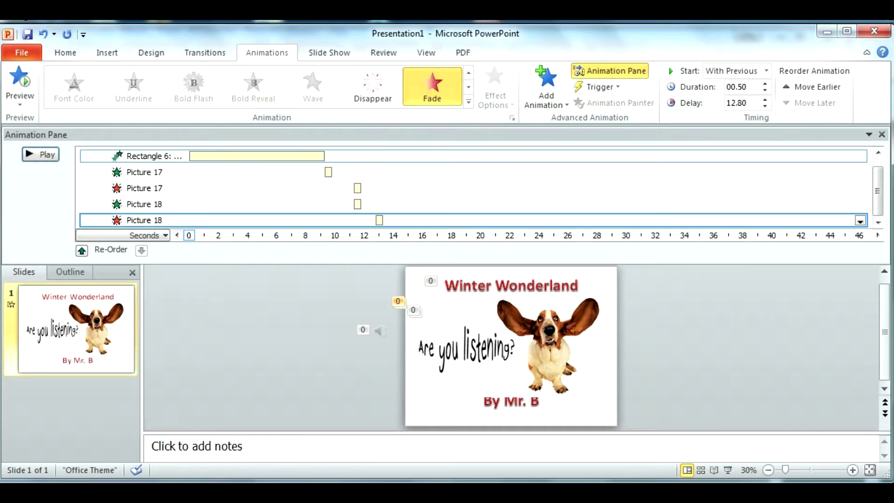
Switch to the browser and search Google Images for "Winter Wonderland"
key("alt+Tab")
scroll(261, 168, "up", 3)
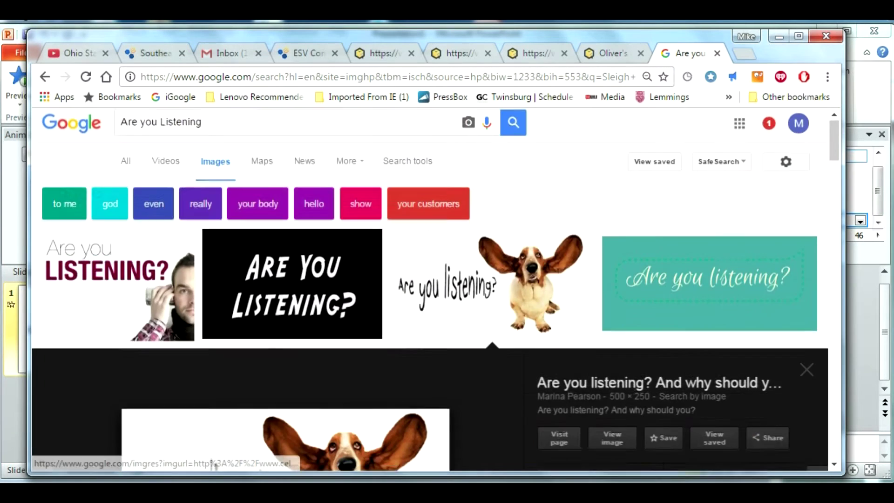
left_click_drag(242, 127, 89, 127)
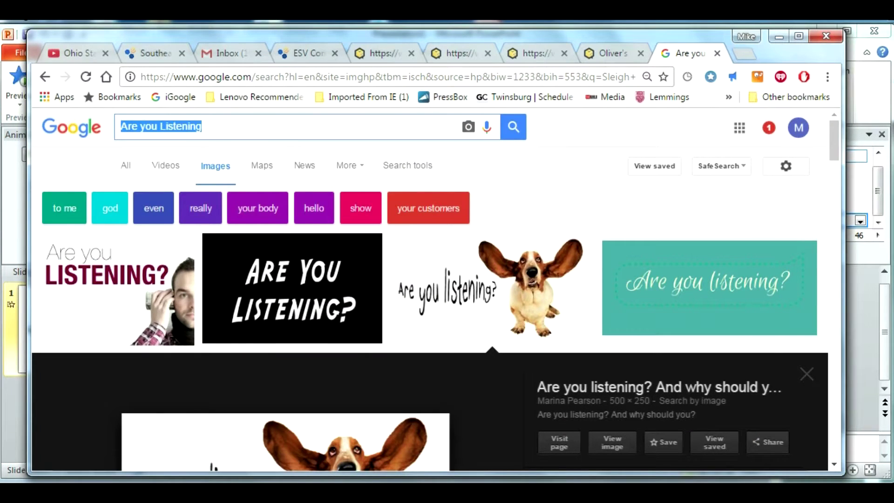
type("QWin")
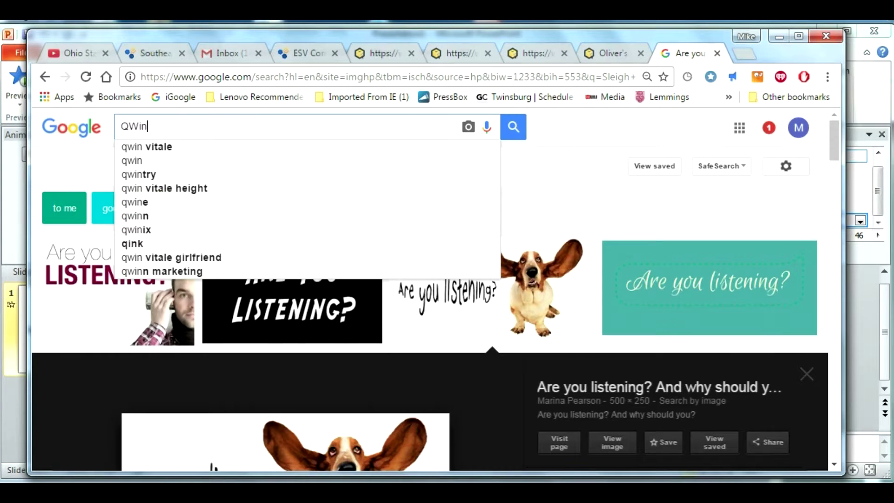
key("BackSpace")
key("BackSpace")
key("BackSpace")
key("BackSpace")
type("W")
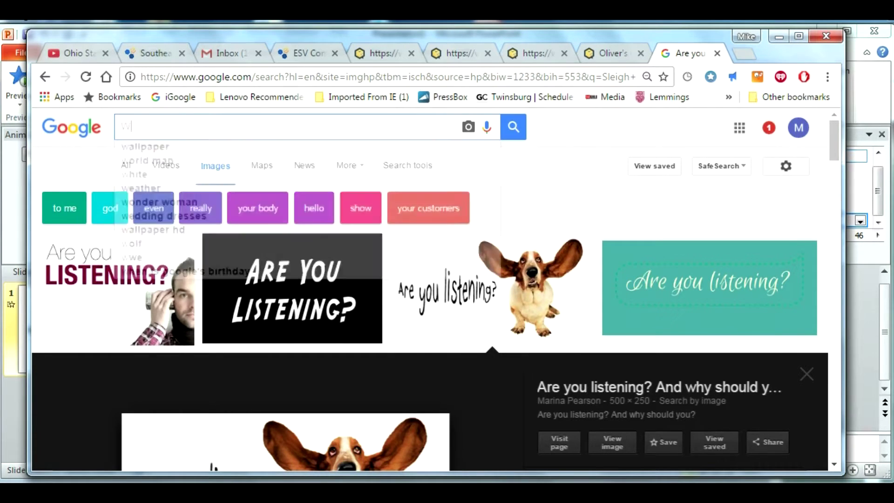
type("inter Wond")
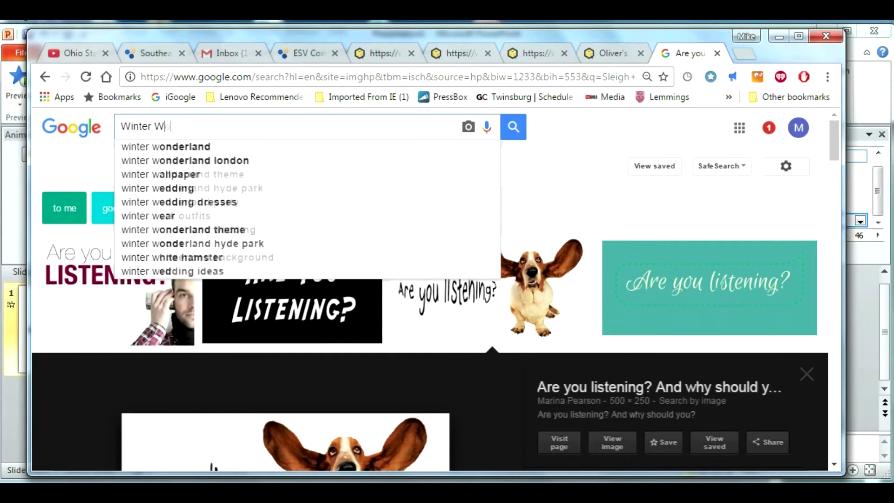
type("erland")
key("Return")
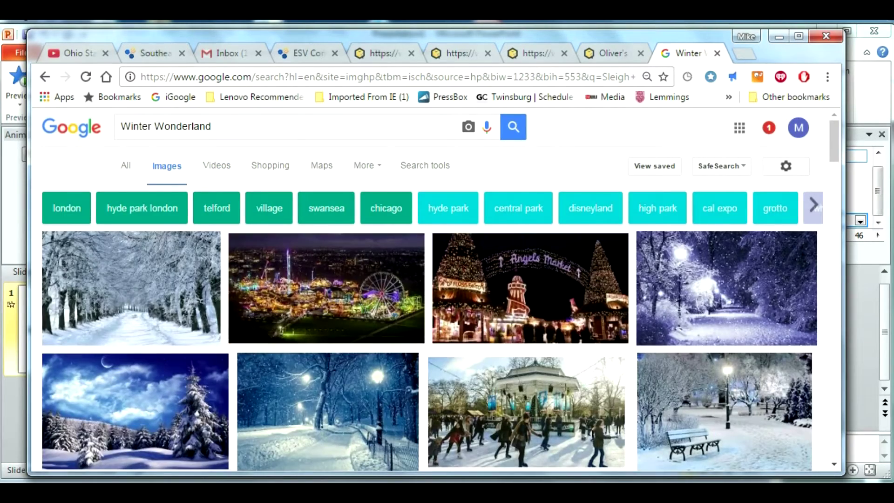
Open the first result, the snowy tree-lined alley, and copy the image
left_click(131, 289)
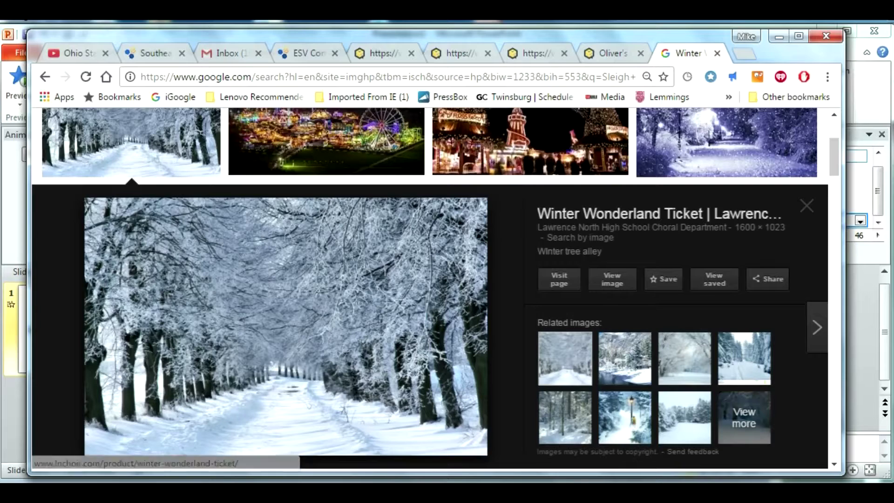
right_click(308, 325)
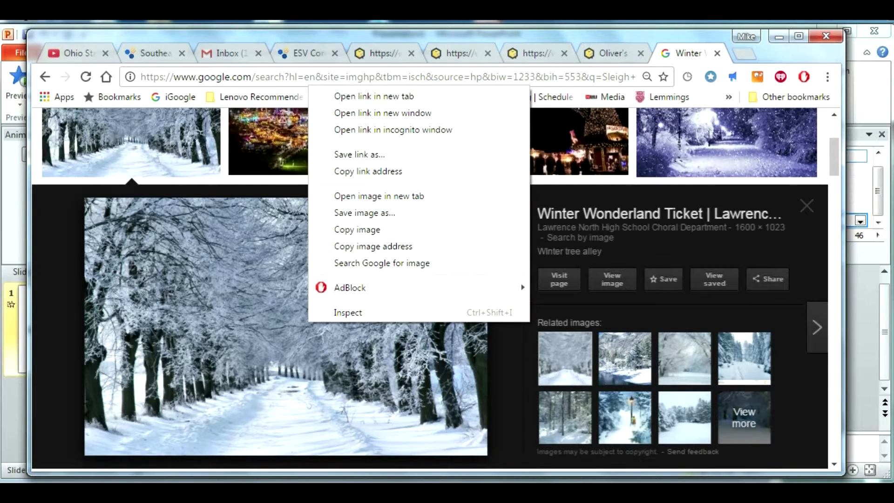
left_click(356, 230)
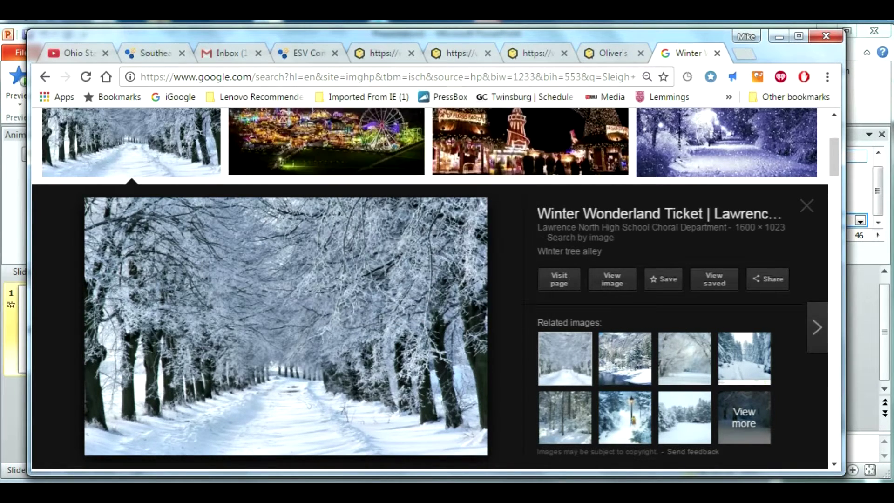
Switch to PowerPoint and paste the copied snowy alley image onto slide 1 as a picture
mouse_move(267, 487)
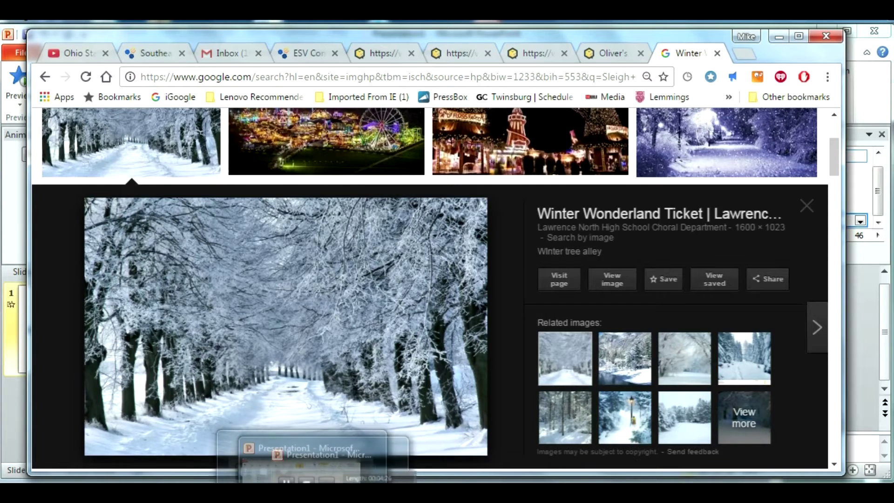
left_click(267, 466)
right_click(444, 376)
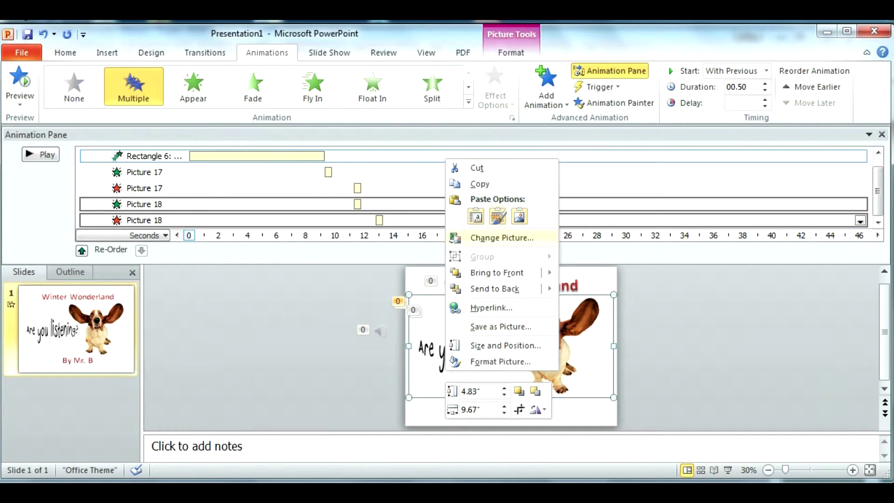
left_click(520, 216)
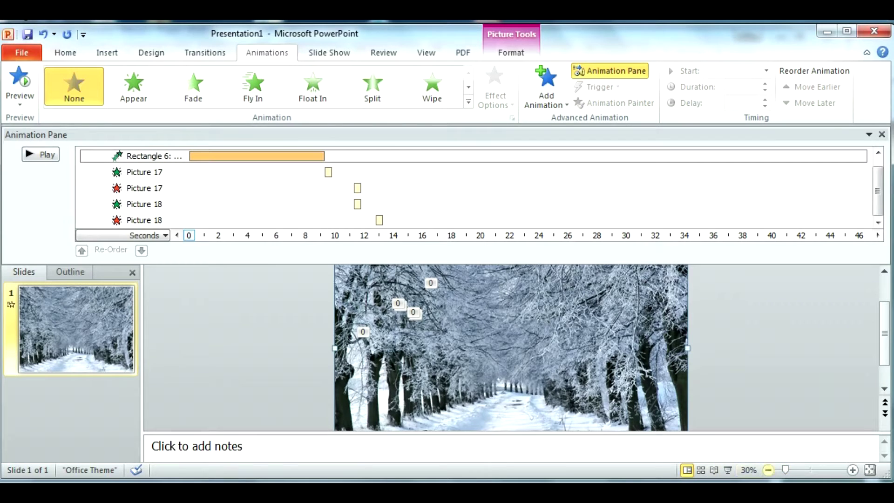
Move the snowy alley picture over the slide and shrink it slightly so it still covers the whole slide
left_click(768, 471)
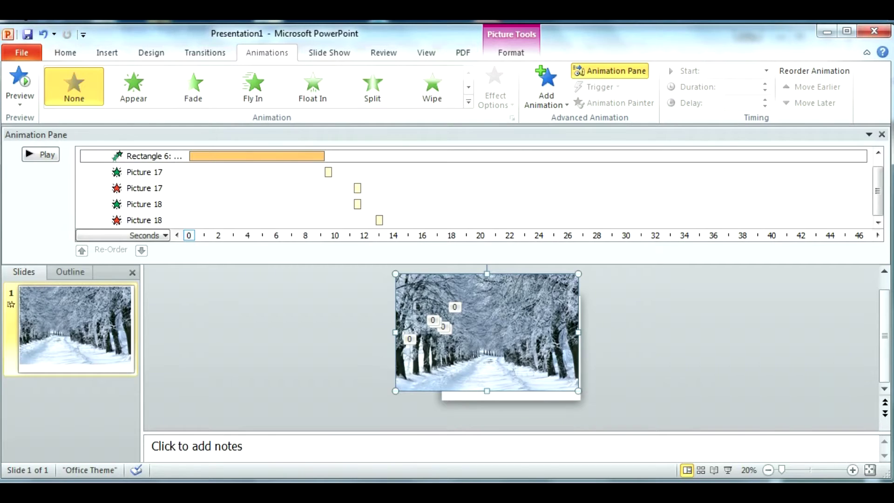
left_click_drag(487, 333, 505, 343)
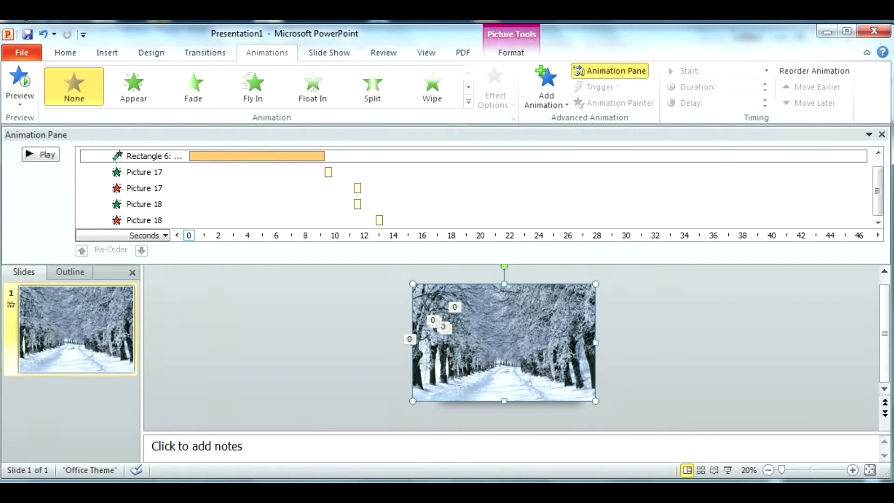
left_click_drag(412, 284, 428, 293)
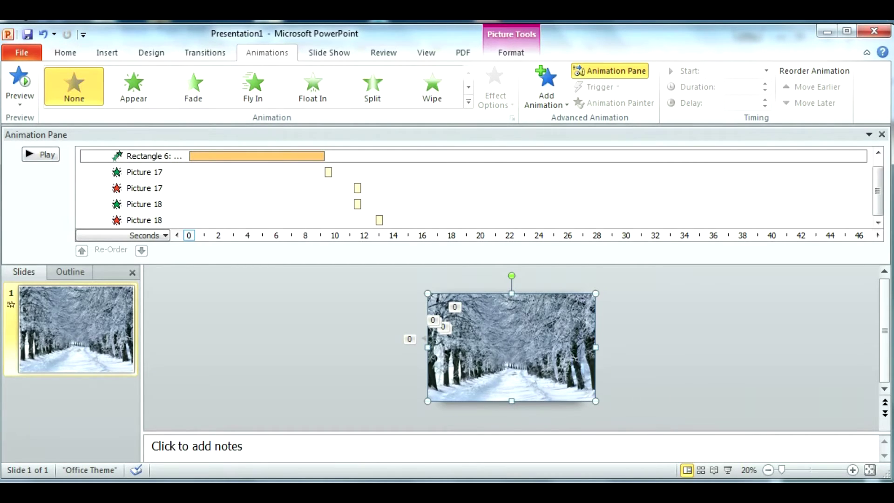
Add a Shape entrance animation to the snowy alley picture, starting with previous, with a 12.8-second delay and a 1-second duration
left_click(145, 172)
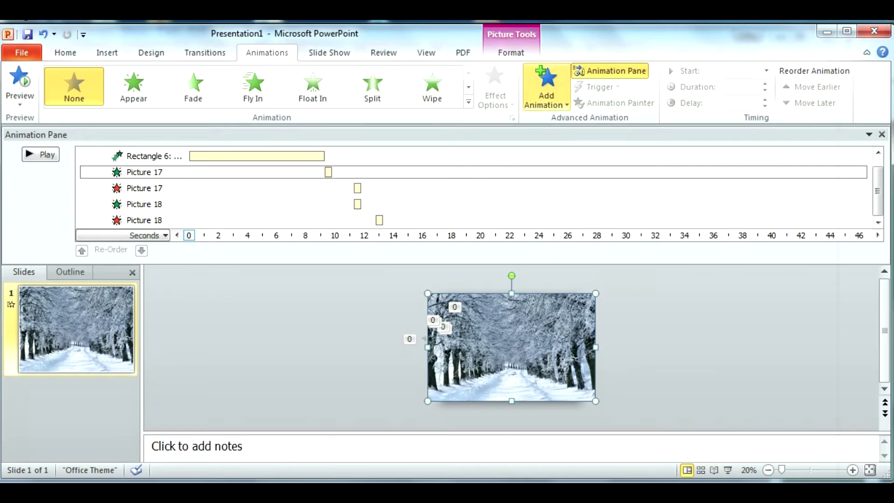
left_click(546, 95)
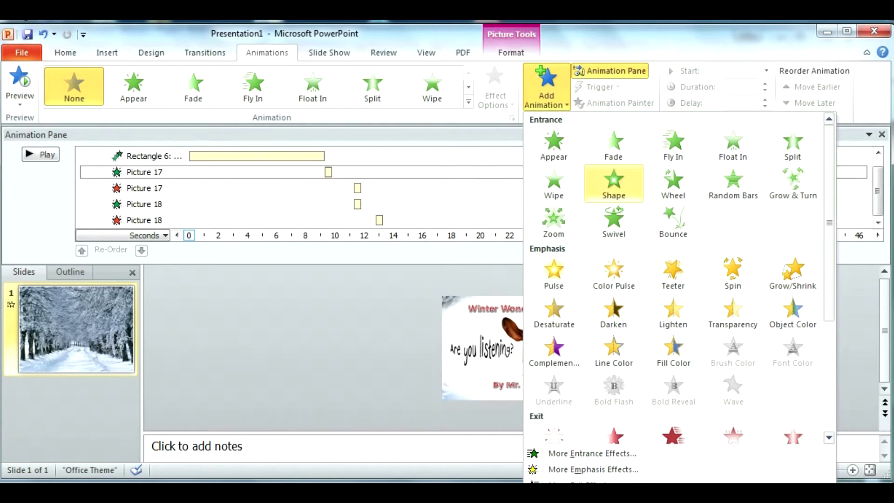
left_click(614, 183)
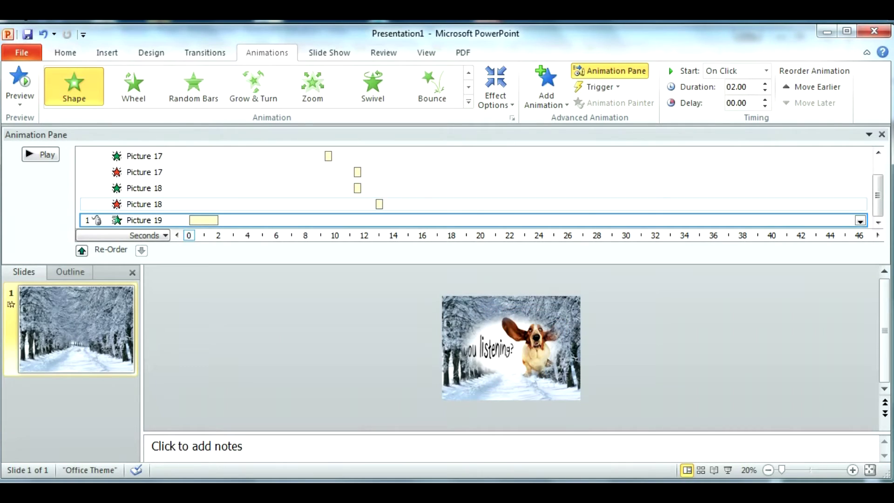
left_click(860, 221)
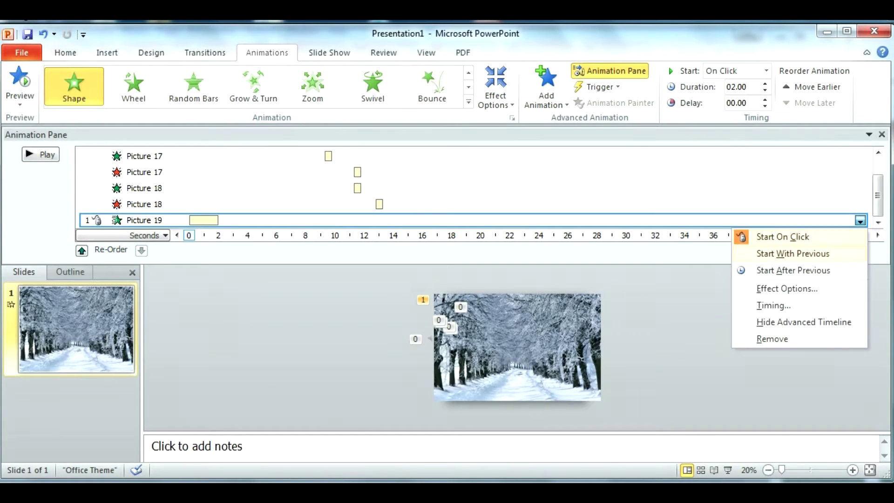
left_click(787, 251)
left_click_drag(404, 220, 401, 220)
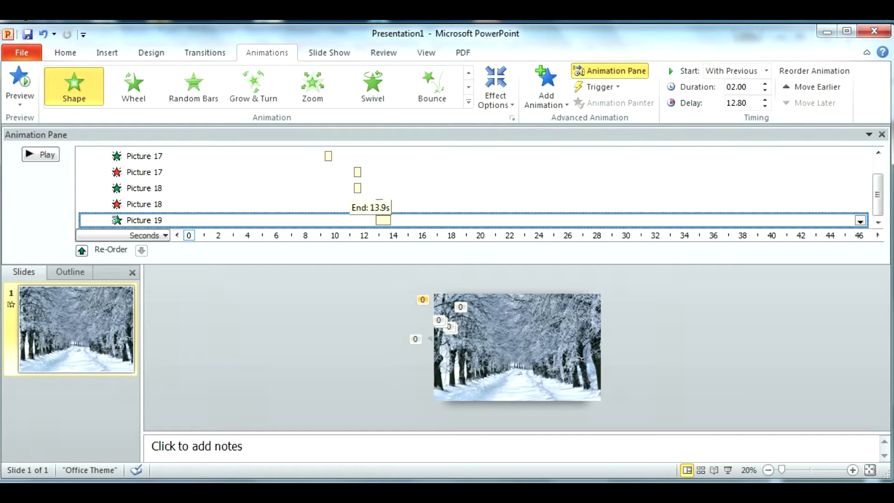
left_click_drag(390, 220, 390, 220)
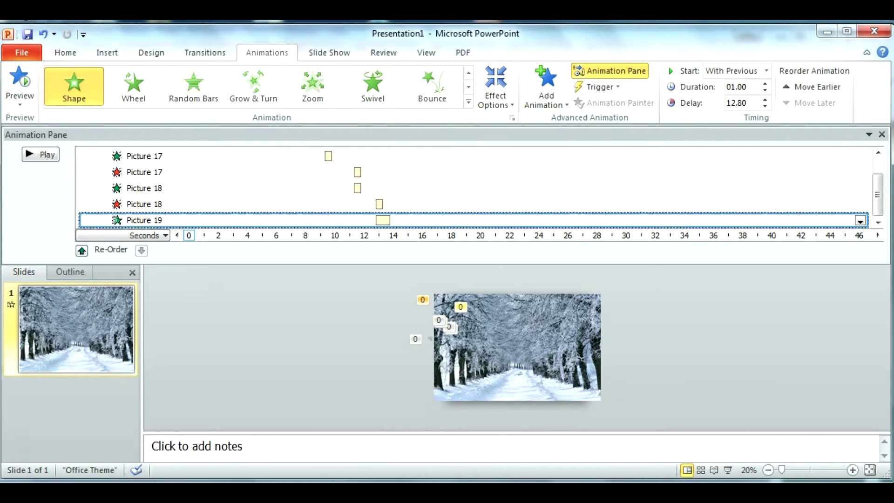
Add a Shape exit animation to the snowy alley picture and make it start with the previous animation
left_click(516, 347)
left_click(546, 89)
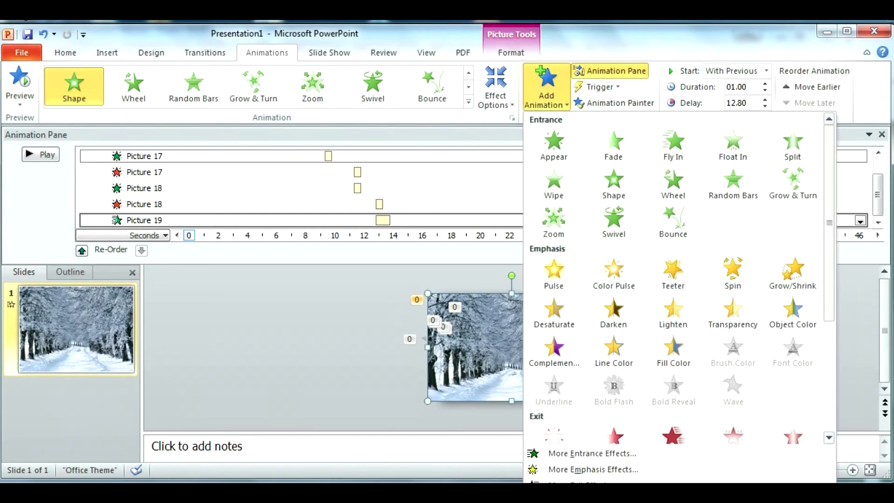
scroll(614, 310, "down", 3)
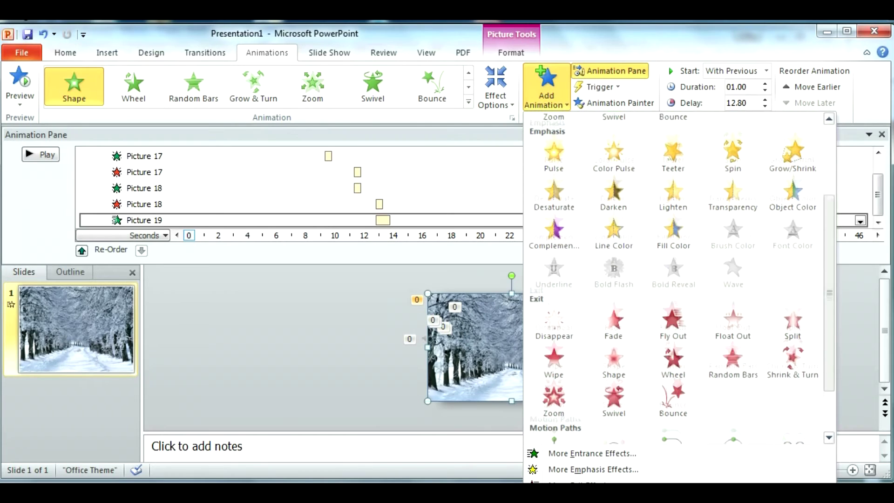
left_click(614, 317)
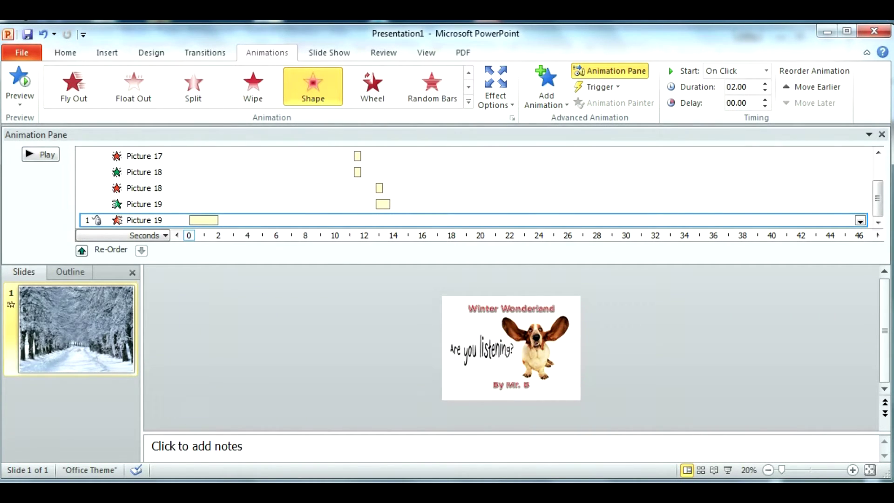
left_click(860, 220)
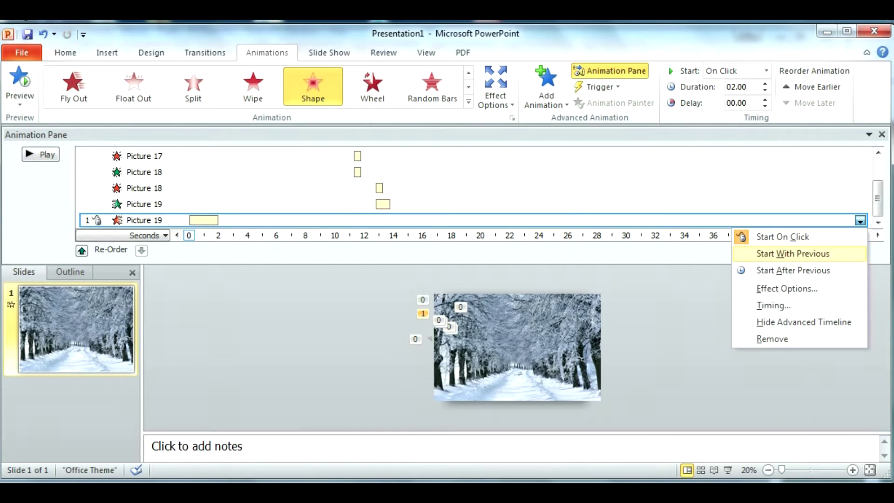
left_click(787, 253)
Set the snowy alley's exit animation to a 1.1-second duration and a 14.8-second delay, and preview the animation sequence
left_click_drag(404, 220, 393, 220)
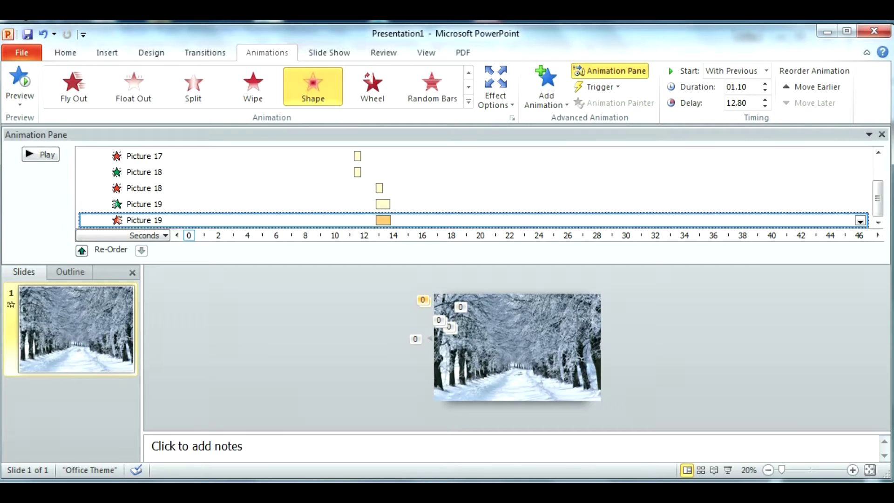
left_click_drag(383, 219, 409, 220)
left_click_drag(411, 220, 413, 220)
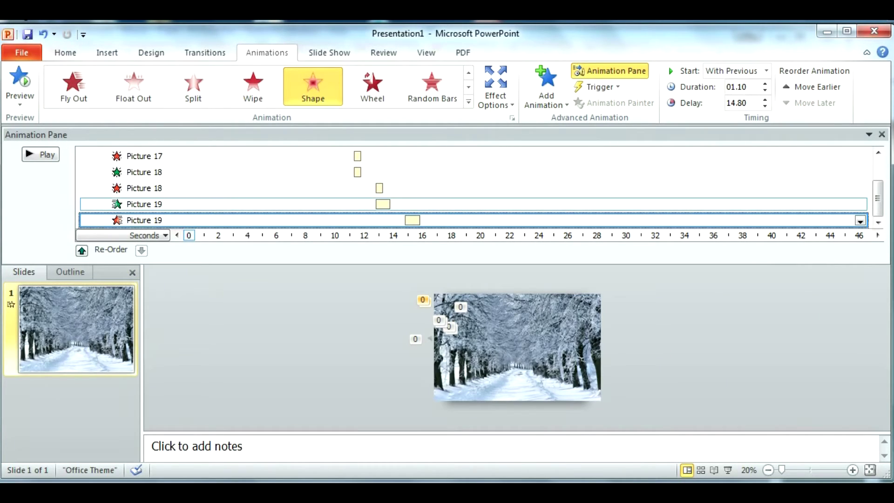
left_click(40, 154)
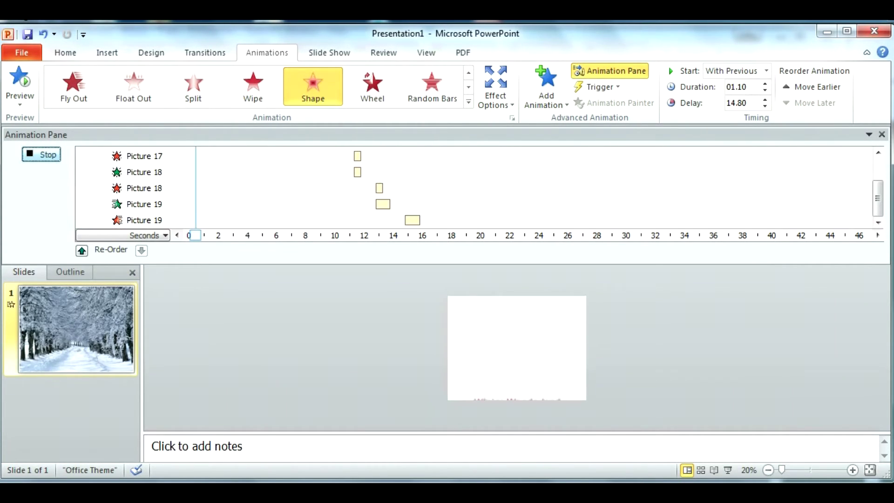